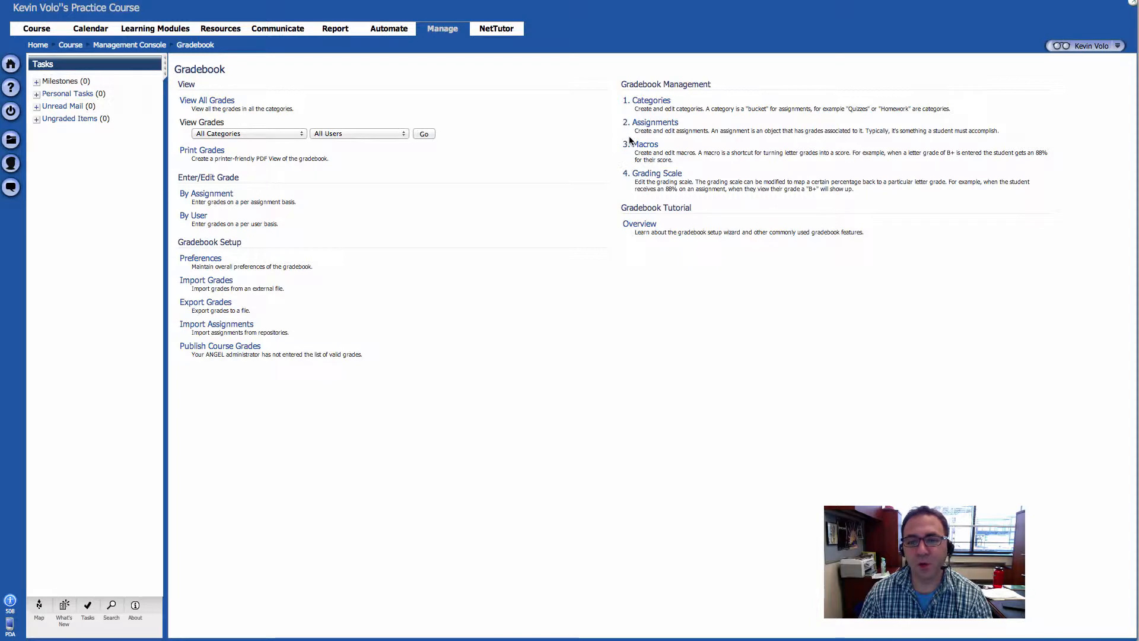
Open the gradebook categories and delete the Default category, accepting the deletion warning.
{"action": "left_click_drag", "start_coordinate": [689, 99], "coordinate": [623, 101]}
{"action": "left_click", "coordinate": [658, 101]}
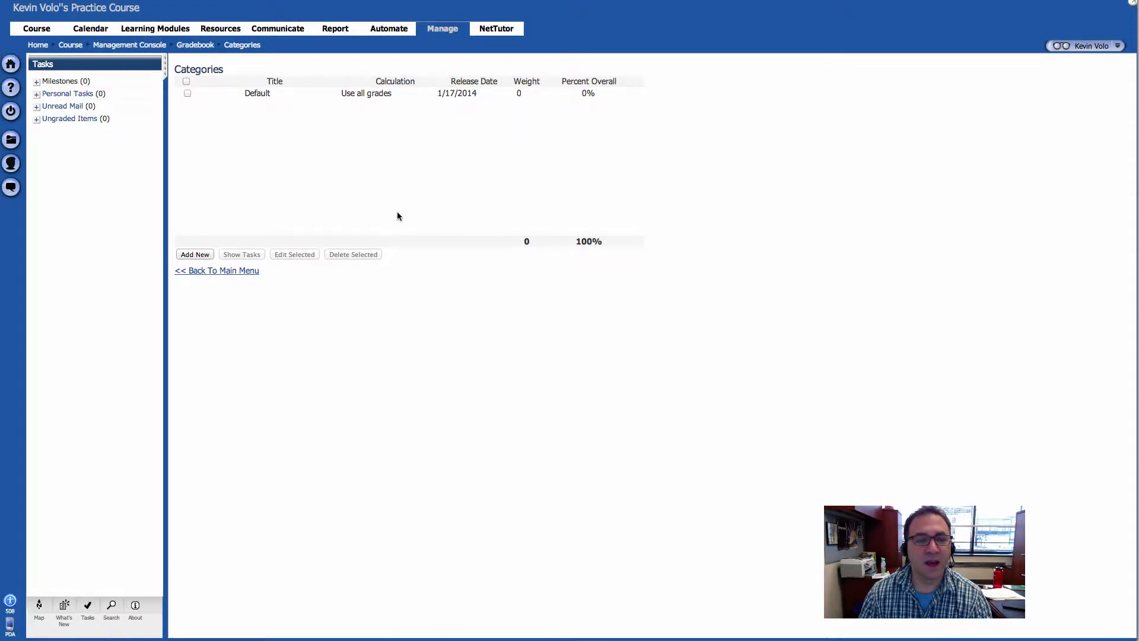
{"action": "left_click", "coordinate": [247, 95]}
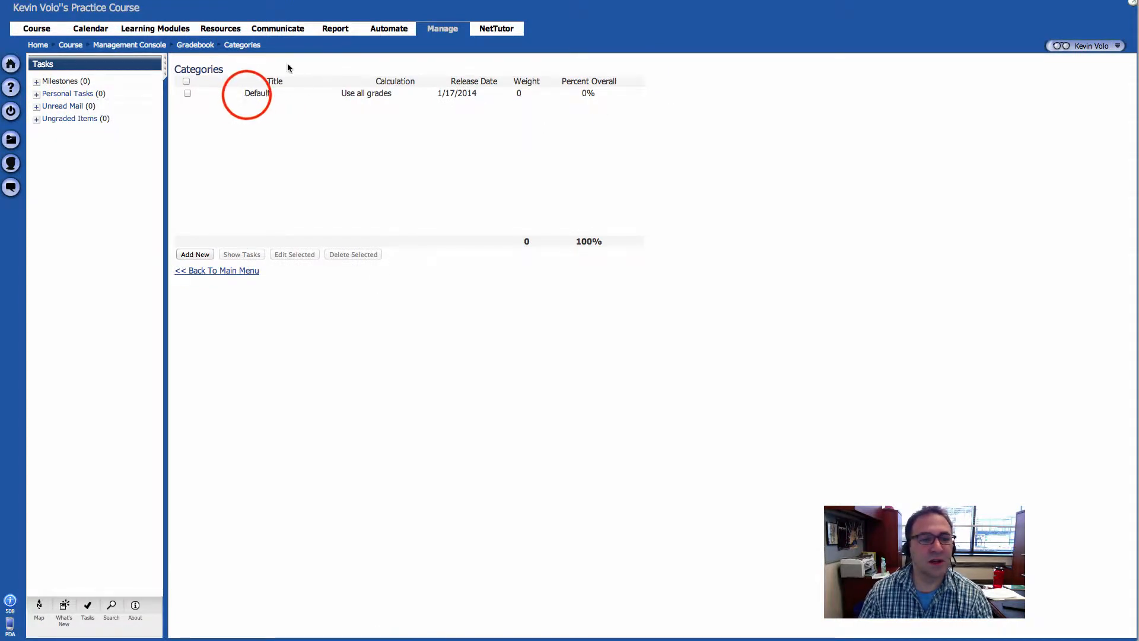
{"action": "left_click", "coordinate": [187, 93]}
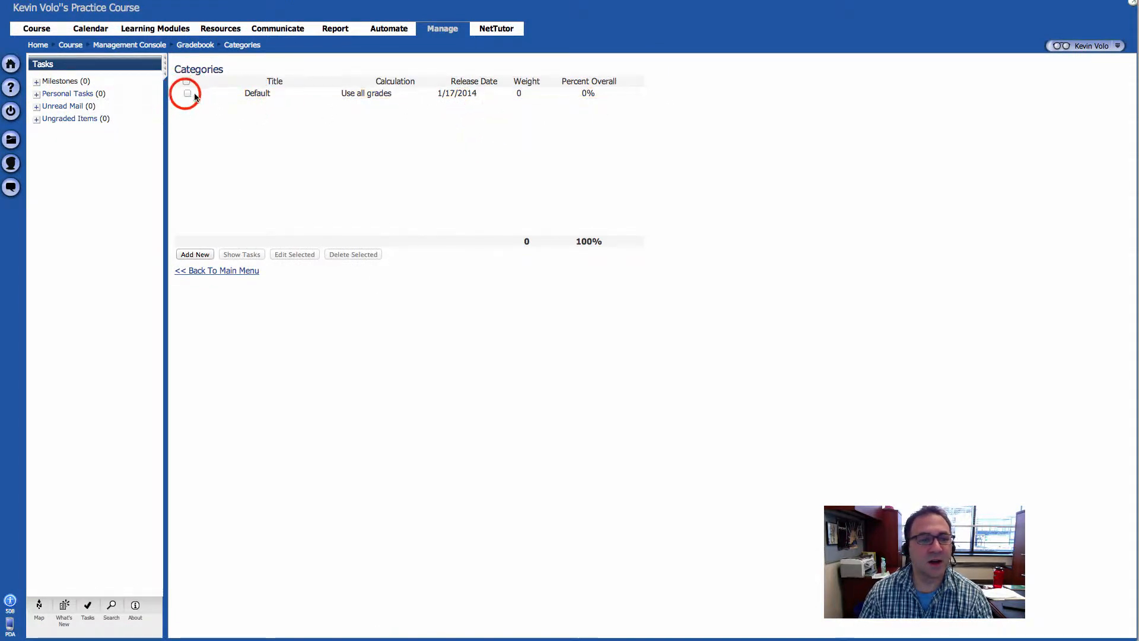
{"action": "left_click", "coordinate": [353, 254]}
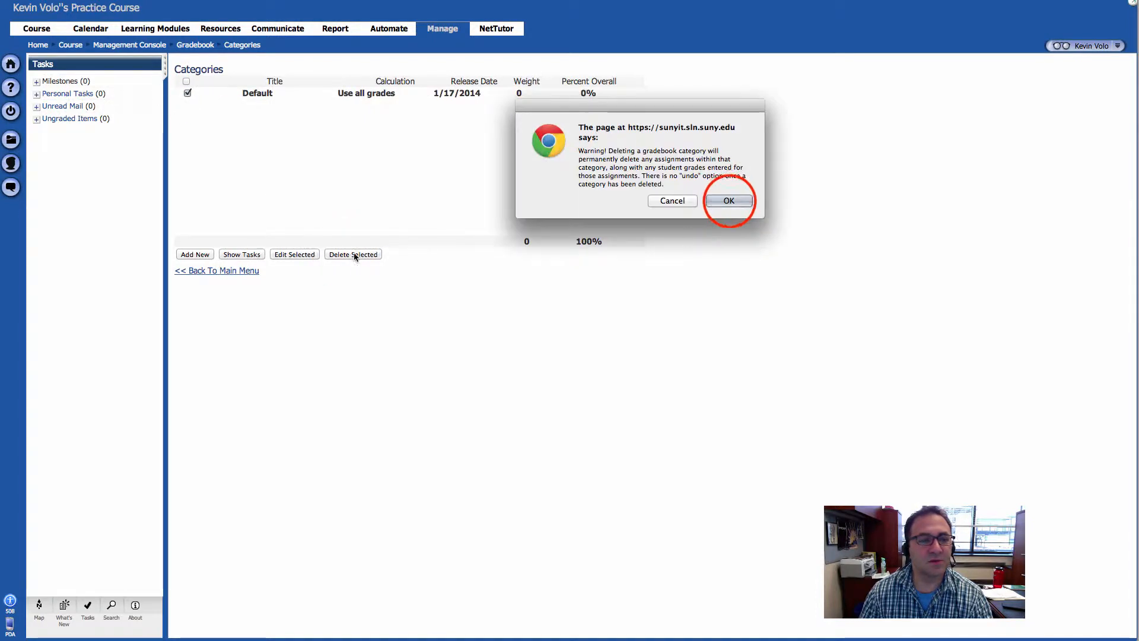
{"action": "left_click", "coordinate": [730, 201]}
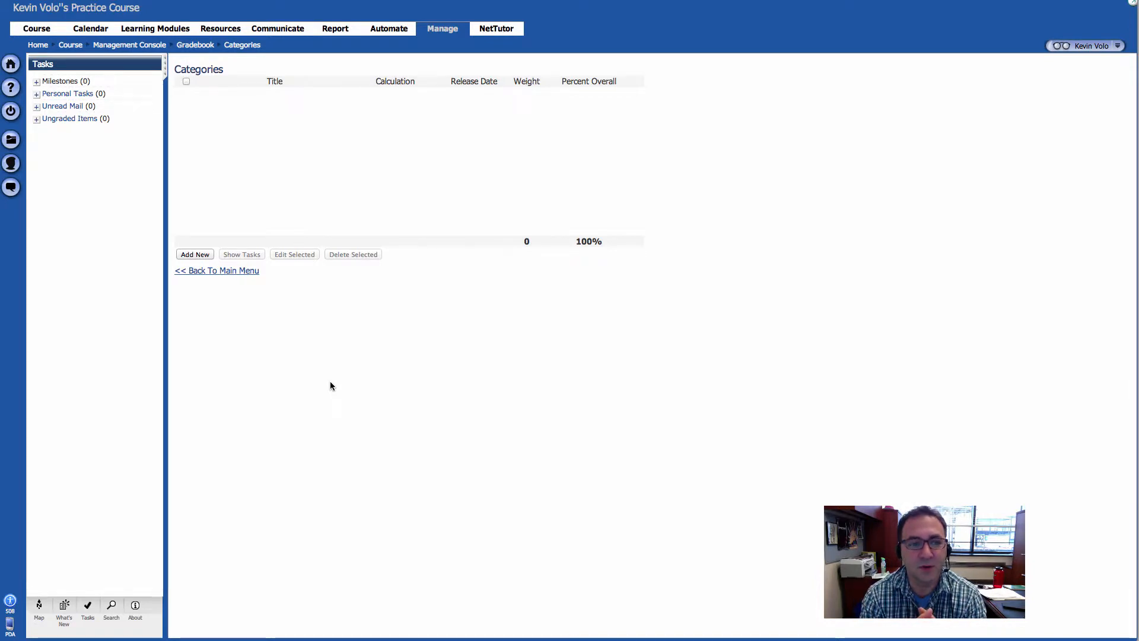
Add a new gradebook category and title it "VoiceThread Comments".
{"action": "left_click", "coordinate": [254, 369]}
{"action": "left_click", "coordinate": [195, 255]}
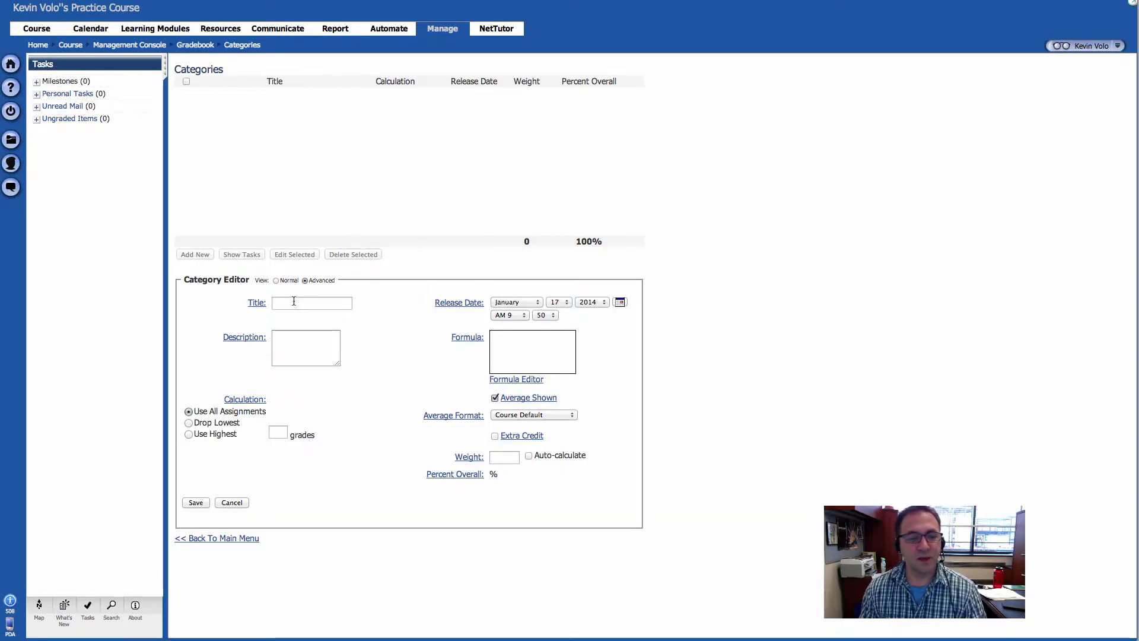
{"action": "left_click", "coordinate": [207, 275]}
{"action": "left_click", "coordinate": [205, 278]}
{"action": "left_click", "coordinate": [231, 279]}
{"action": "triple_click", "coordinate": [205, 278]}
{"action": "left_click", "coordinate": [229, 280]}
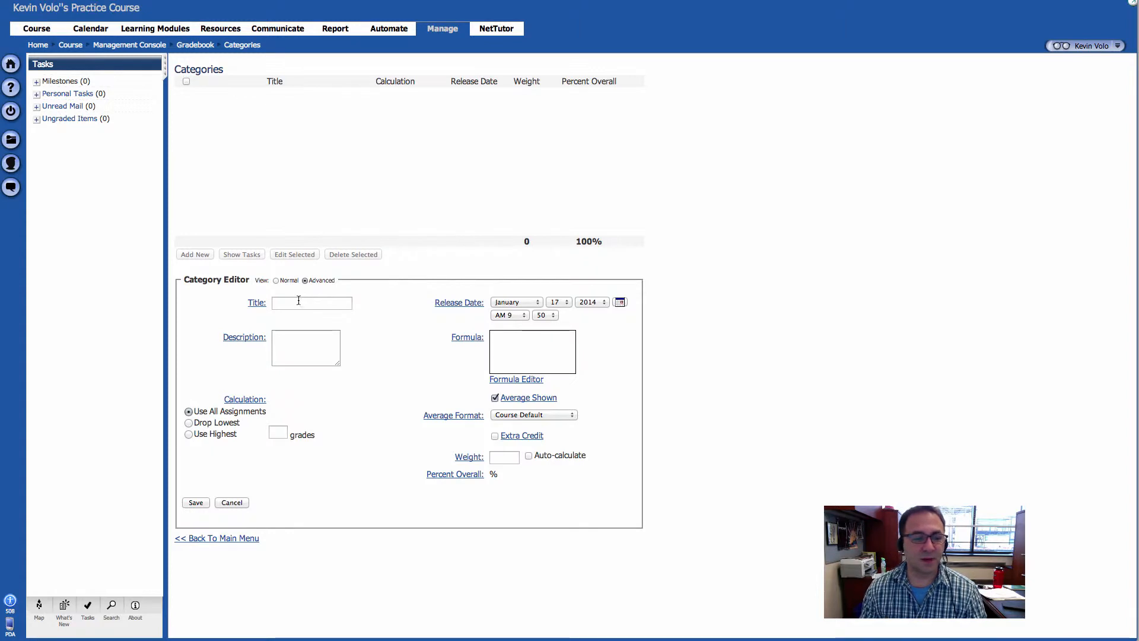
{"action": "left_click", "coordinate": [305, 282]}
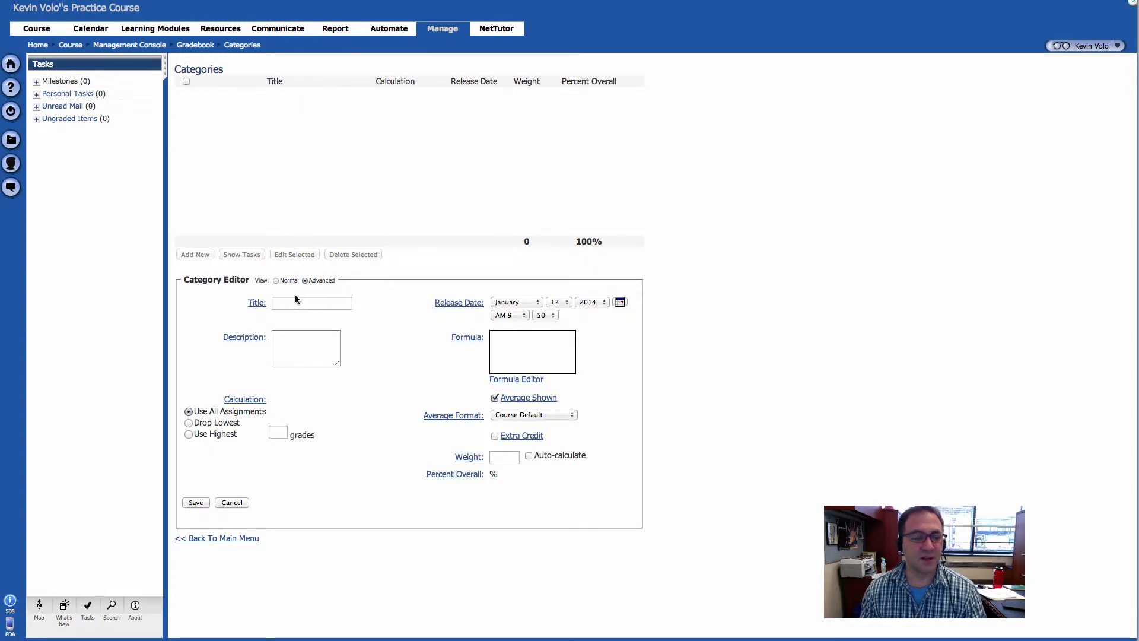
{"action": "left_click", "coordinate": [291, 305]}
{"action": "left_click", "coordinate": [290, 305]}
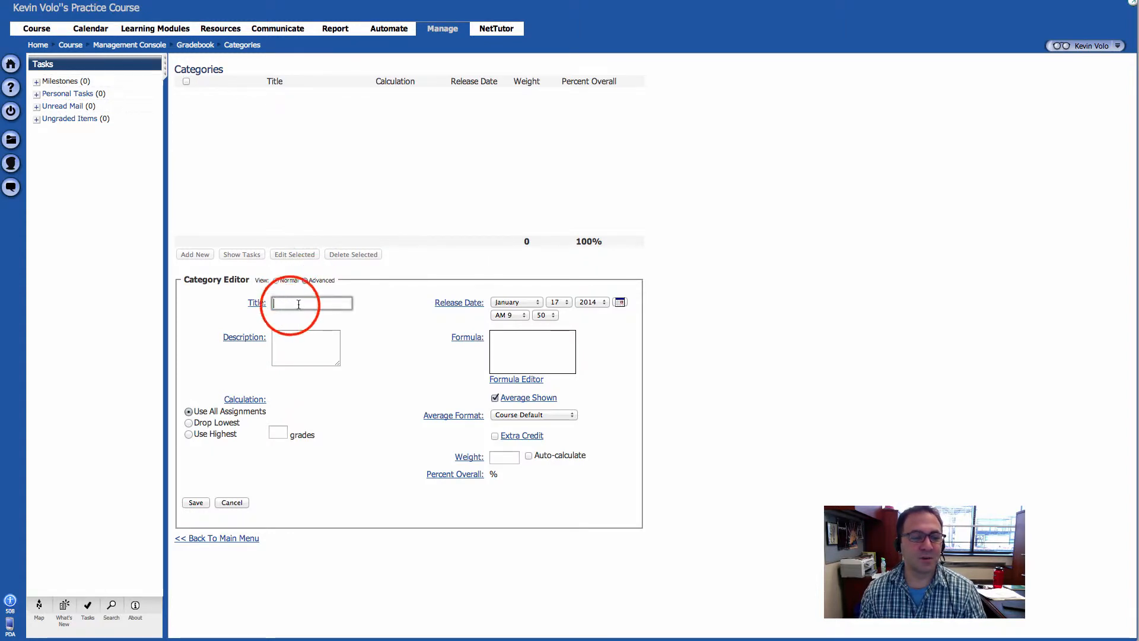
{"action": "type", "text": "V"}
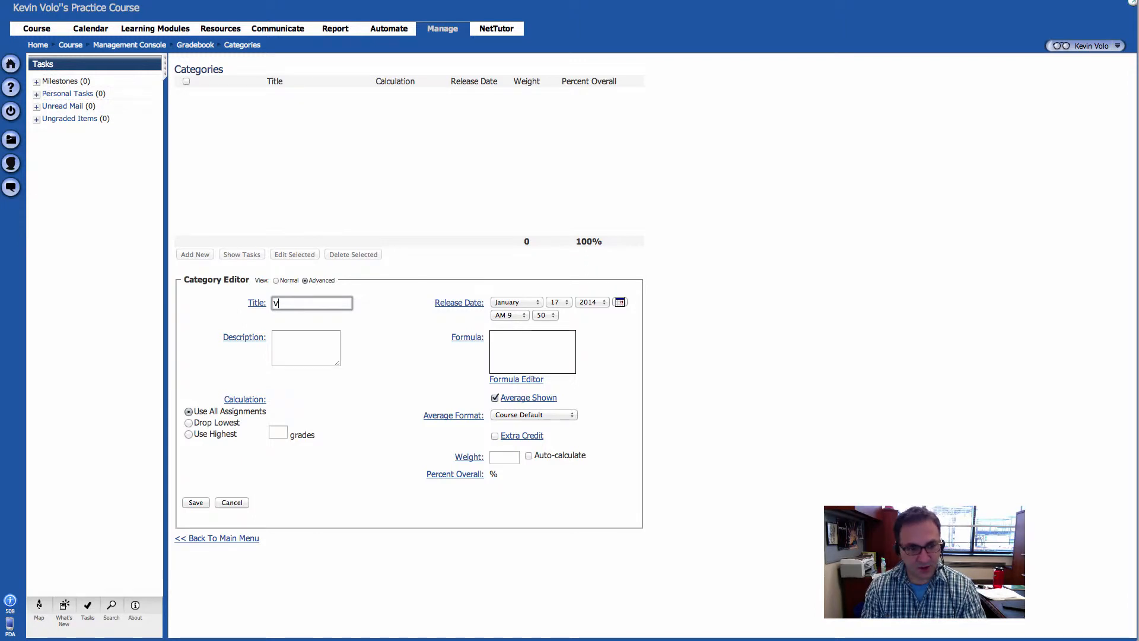
{"action": "type", "text": "oiceThread"}
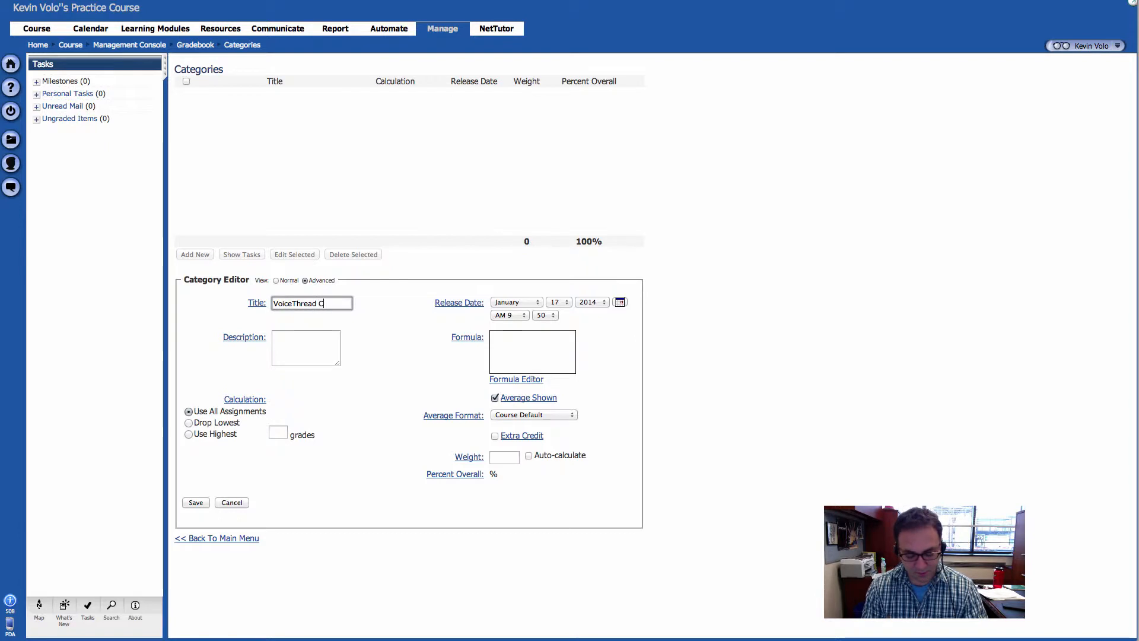
{"action": "type", "text": "Comments"}
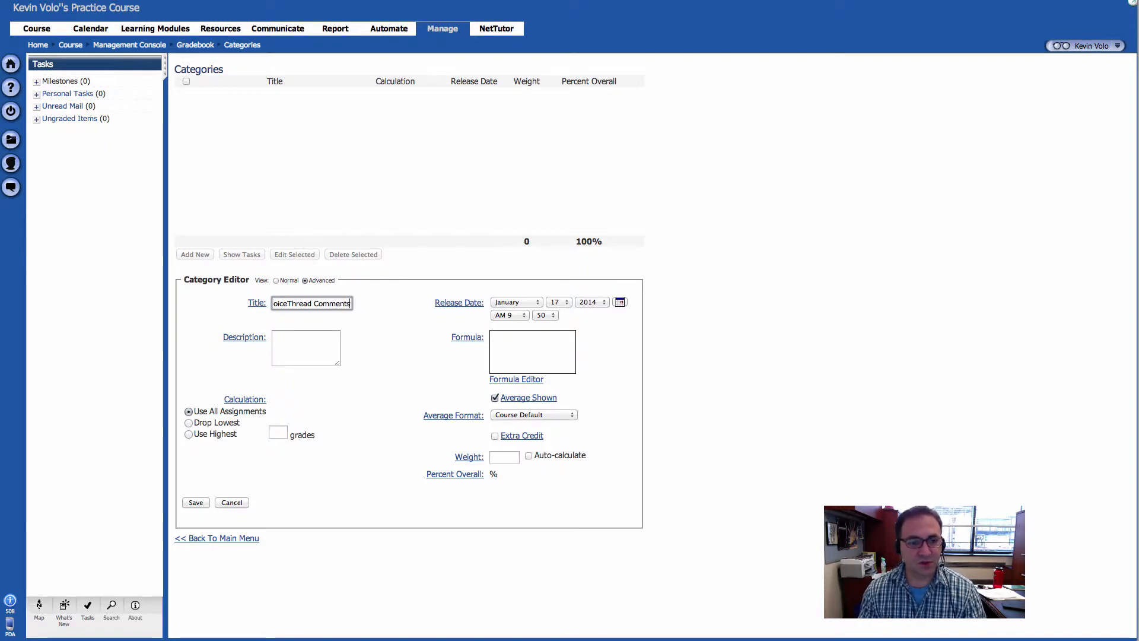
Leave the description empty, with the calculation on Use All Assignments and the average format on Course Default.
{"action": "left_click", "coordinate": [288, 342]}
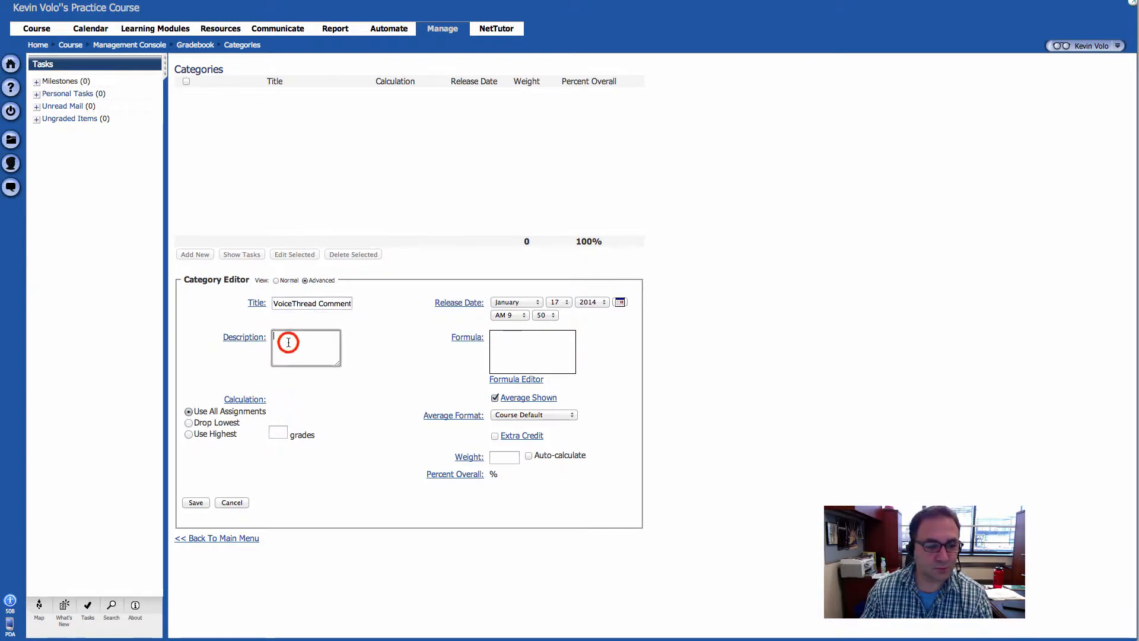
{"action": "left_click", "coordinate": [201, 415]}
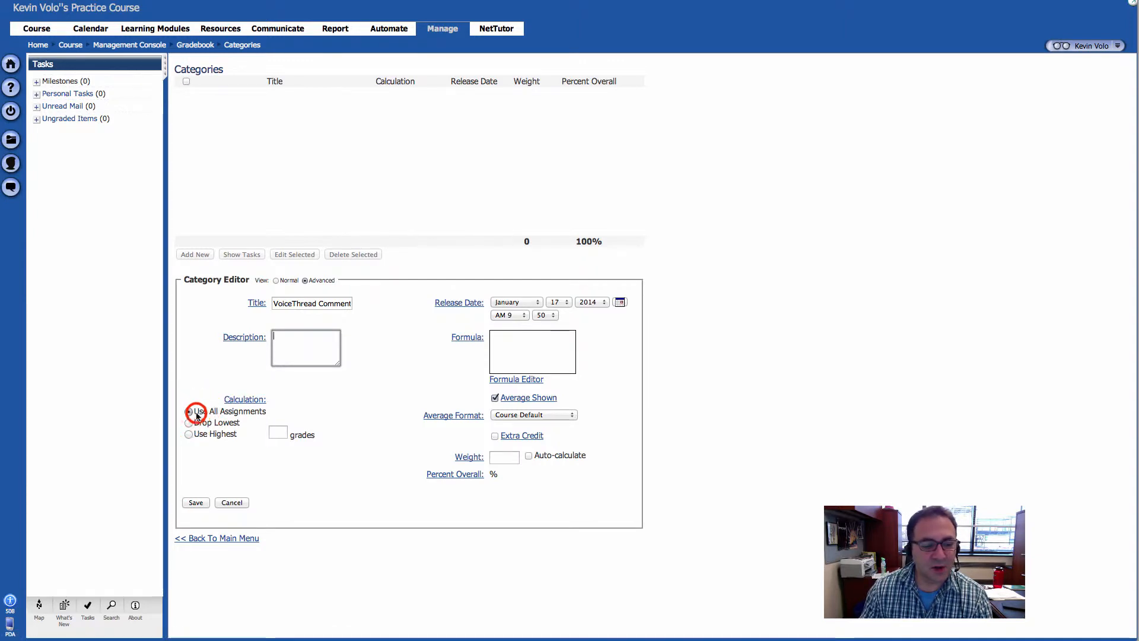
{"action": "triple_click", "coordinate": [260, 412]}
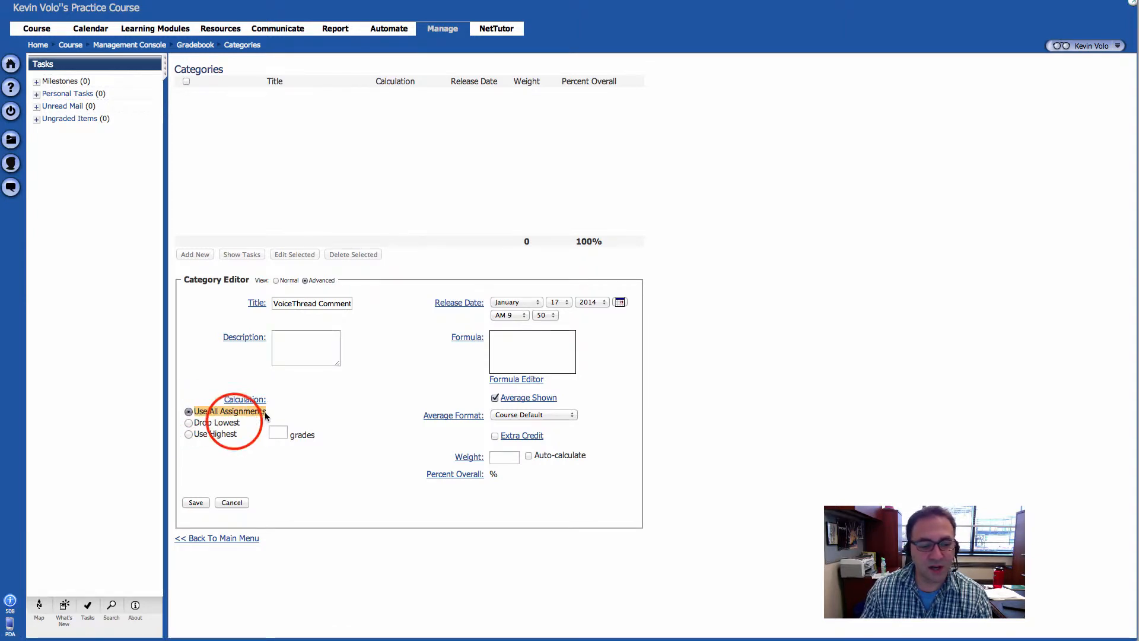
{"action": "triple_click", "coordinate": [204, 423]}
{"action": "left_click", "coordinate": [195, 413]}
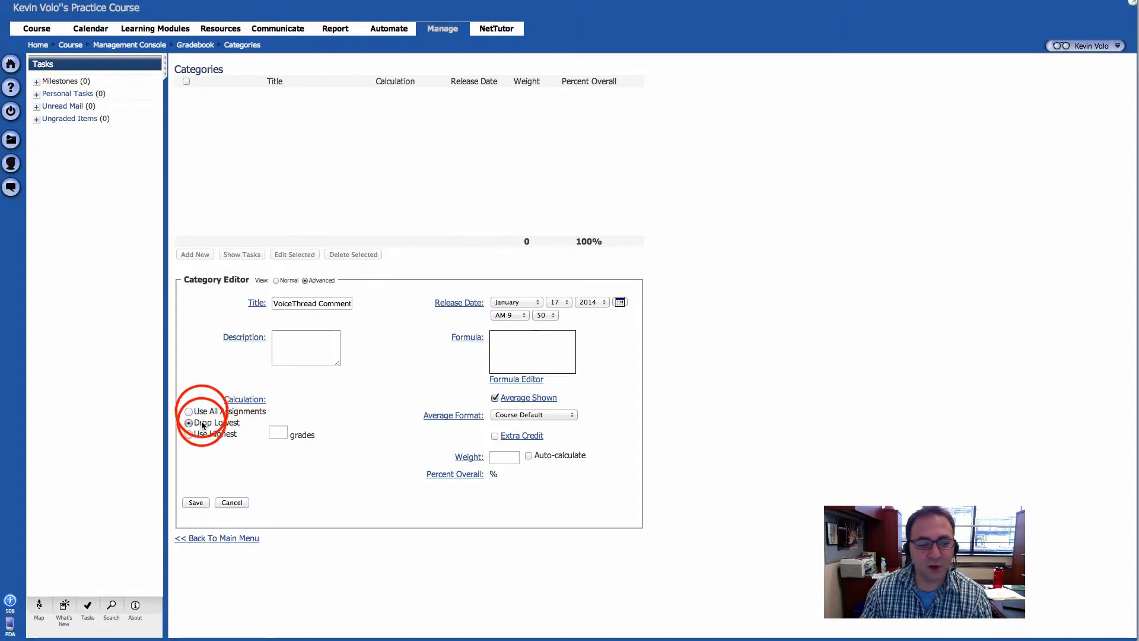
{"action": "left_click", "coordinate": [202, 411]}
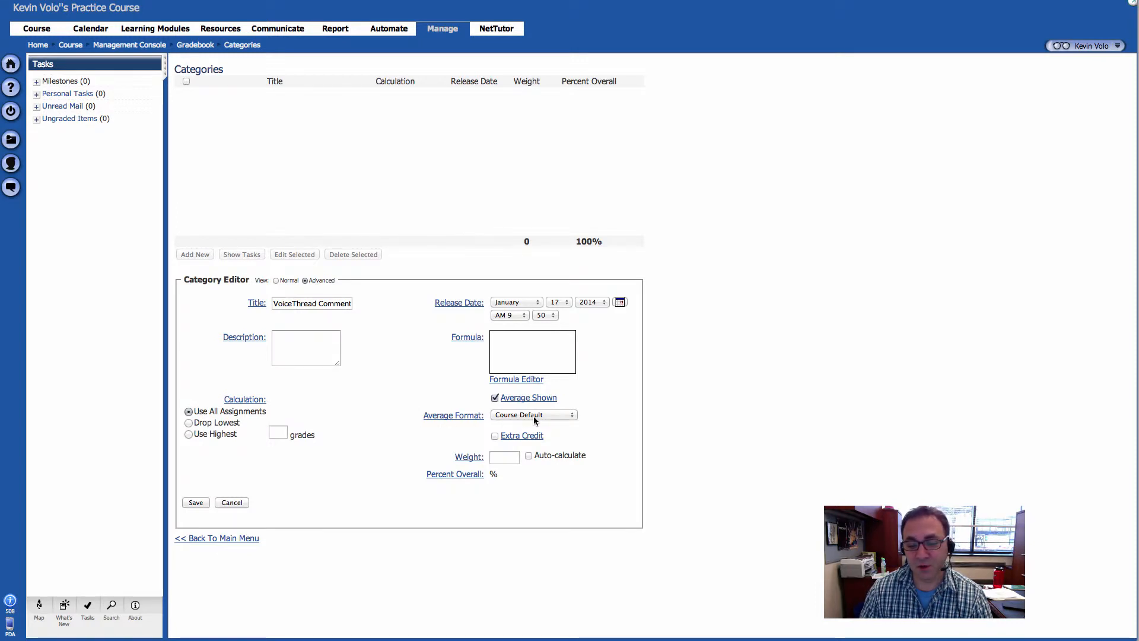
{"action": "left_click", "coordinate": [569, 417]}
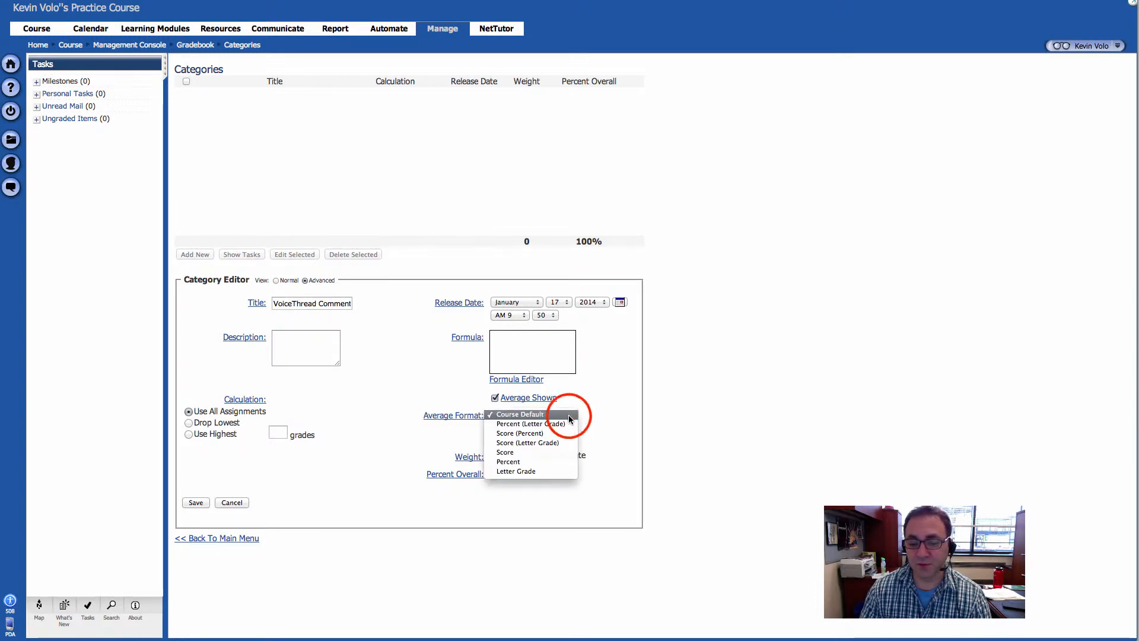
{"action": "left_click", "coordinate": [569, 416]}
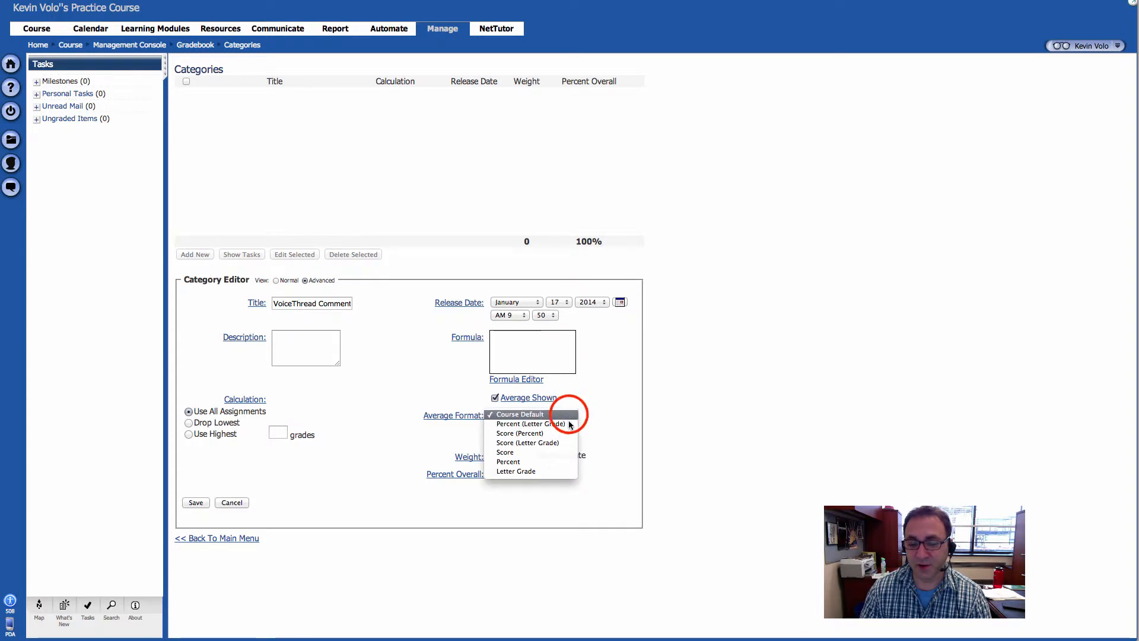
{"action": "left_click", "coordinate": [569, 414]}
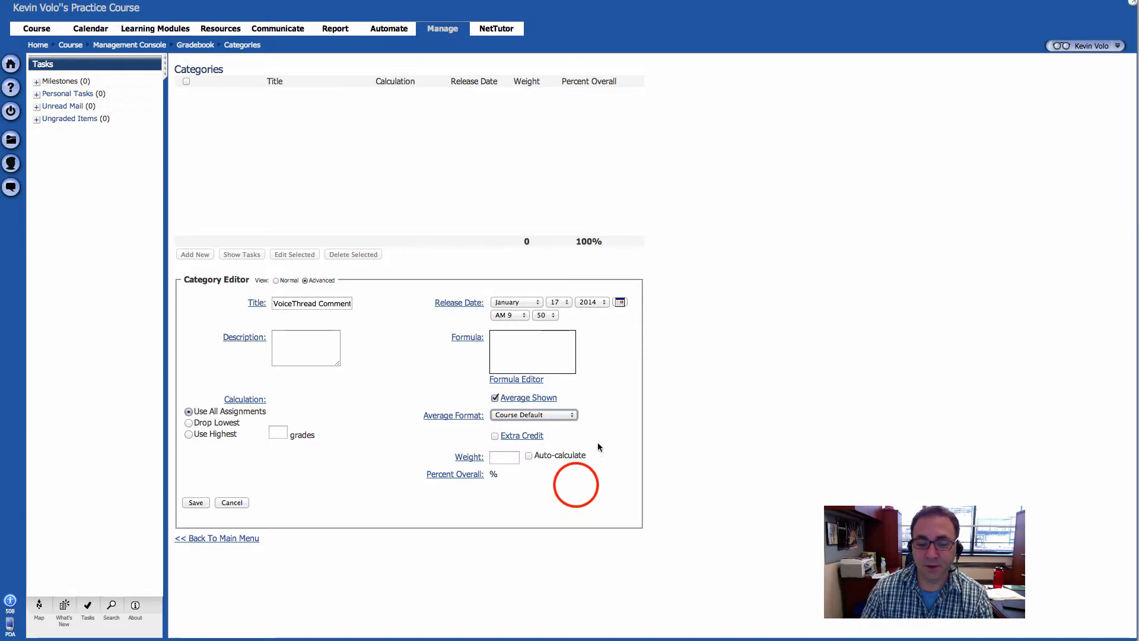
Set the VoiceThread Comments category's weight to 20 and save the category.
{"action": "left_click", "coordinate": [503, 457]}
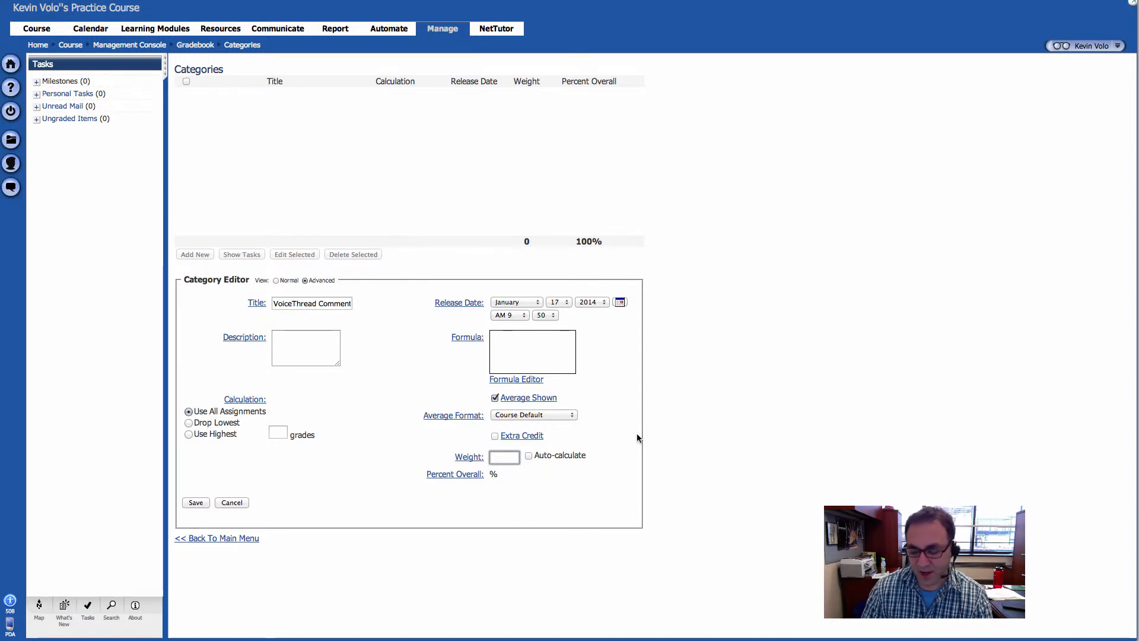
{"action": "type", "text": "20"}
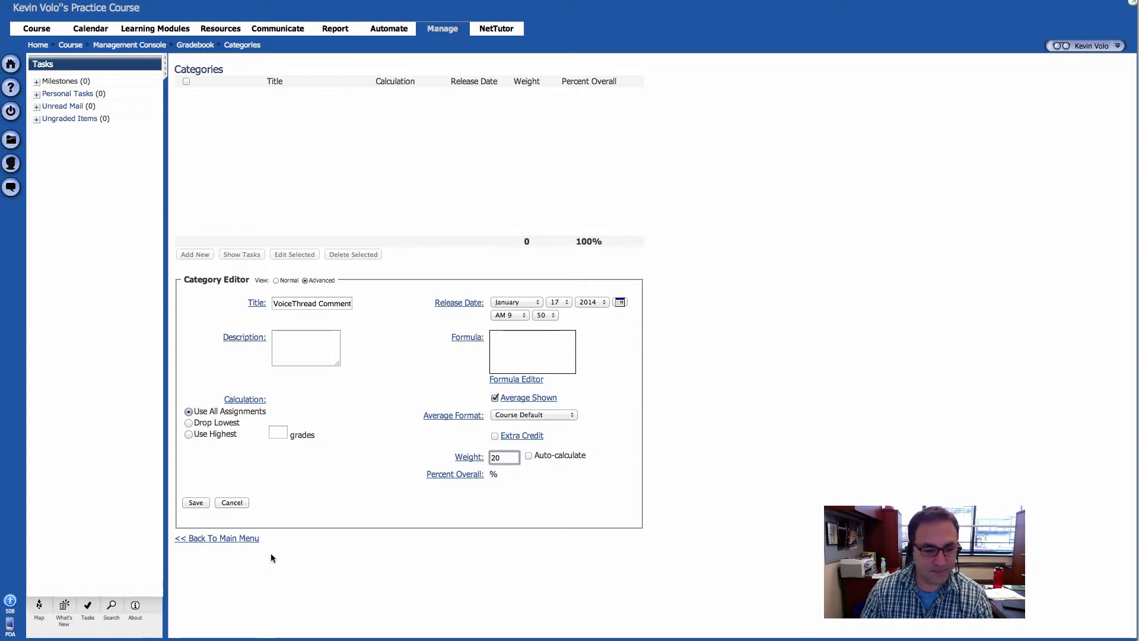
{"action": "left_click", "coordinate": [197, 503]}
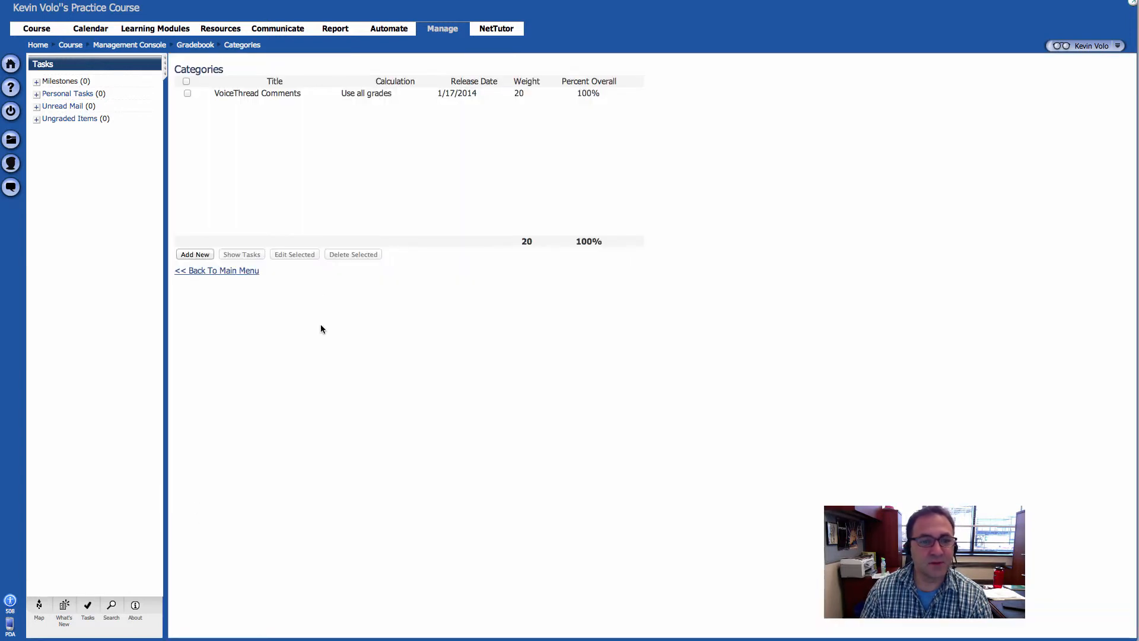
Check the weight and overall percentage listed for the VoiceThread Comments category.
{"action": "double_click", "coordinate": [520, 94]}
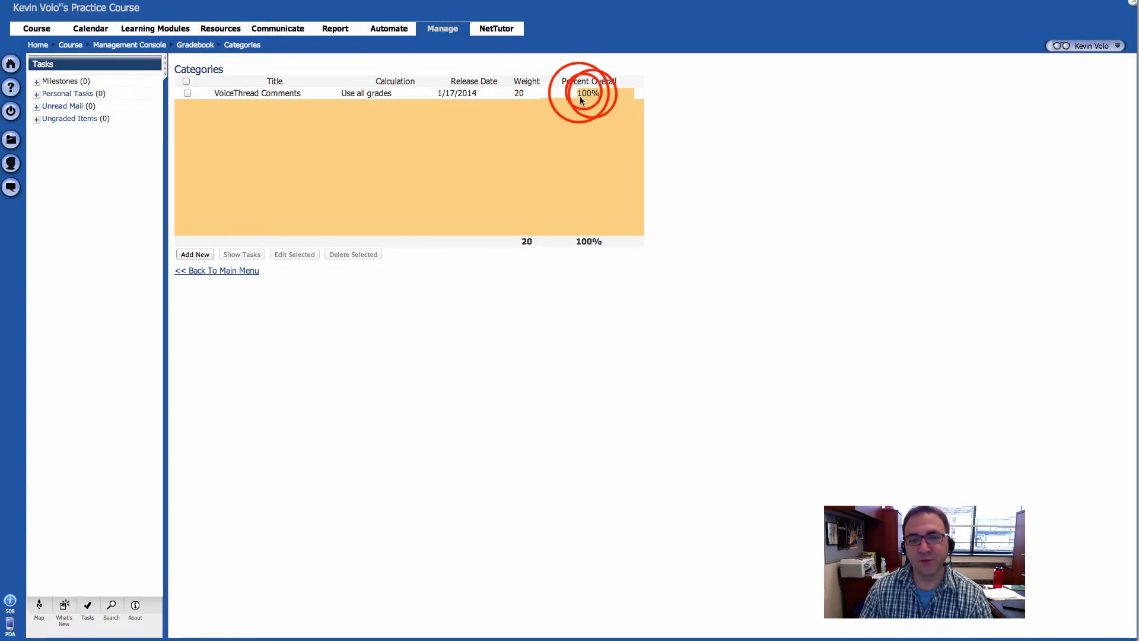
{"action": "double_click", "coordinate": [581, 94]}
{"action": "left_click", "coordinate": [522, 155]}
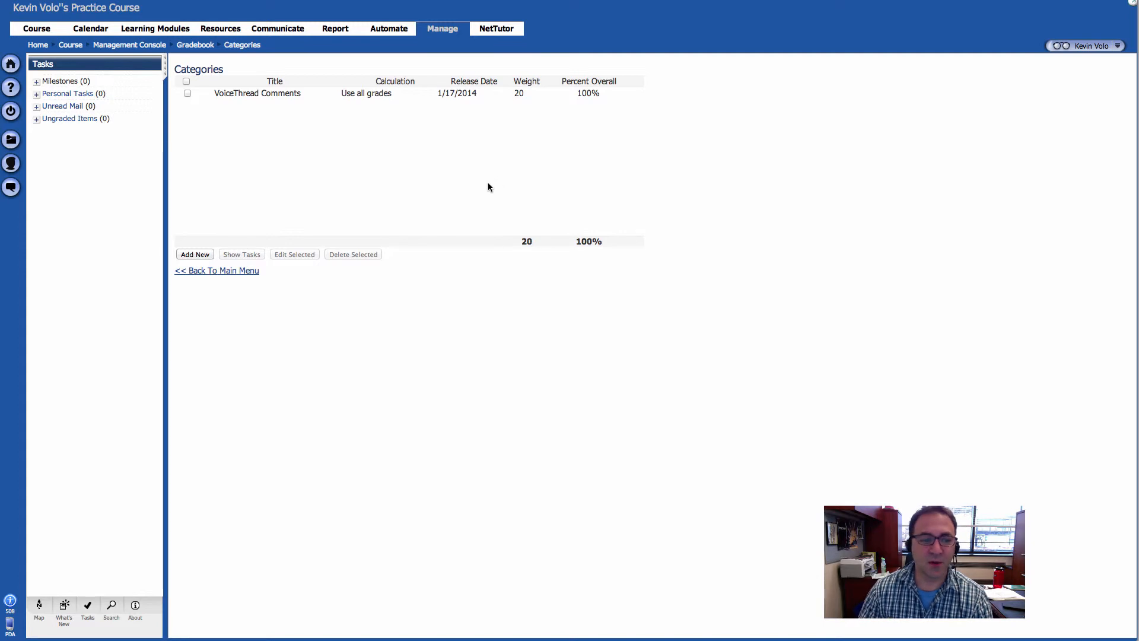
{"action": "left_click", "coordinate": [278, 369]}
Add another gradebook category titled "Presentations", leaving its description empty.
{"action": "left_click", "coordinate": [196, 255]}
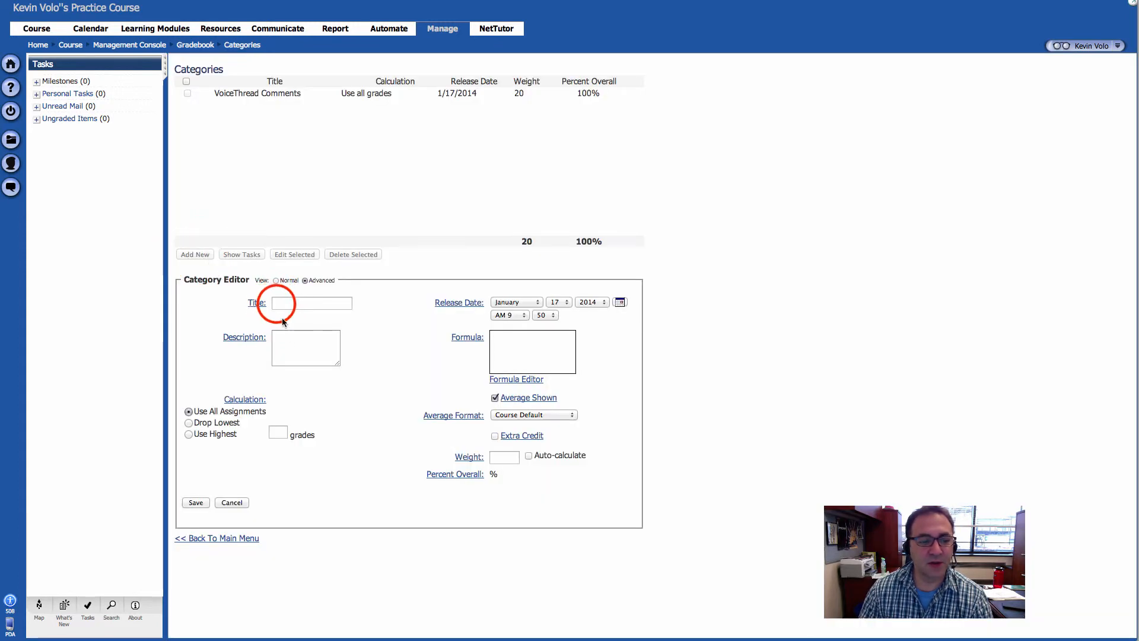
{"action": "left_click", "coordinate": [276, 303]}
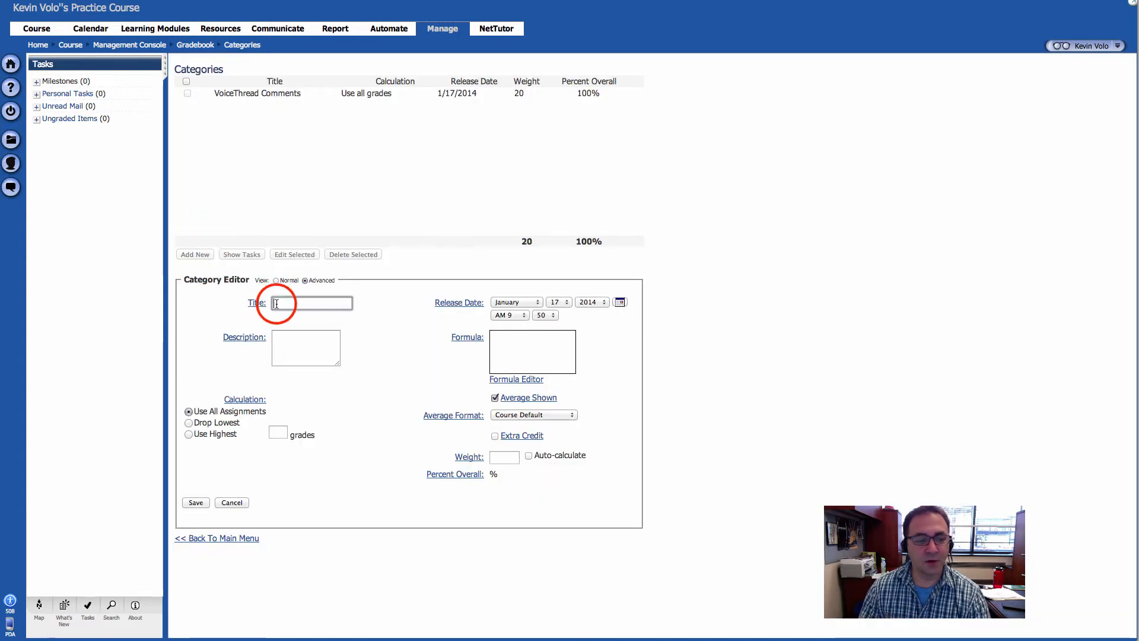
{"action": "type", "text": "Presn"}
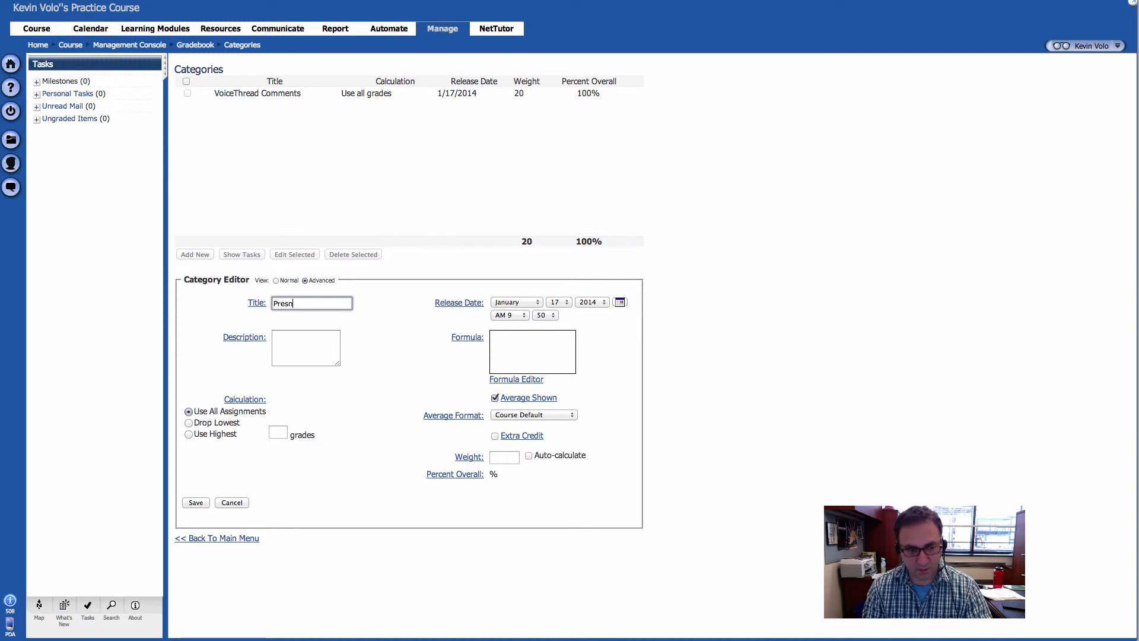
{"action": "key", "text": "BackSpace"}
{"action": "key", "text": "BackSpace"}
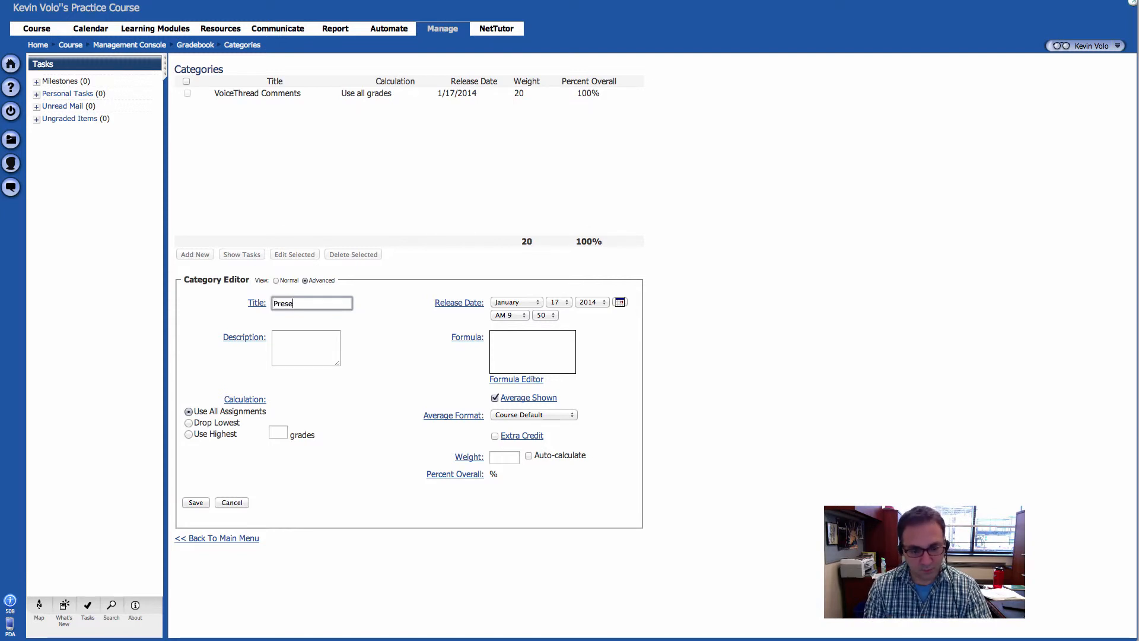
{"action": "type", "text": "ntation"}
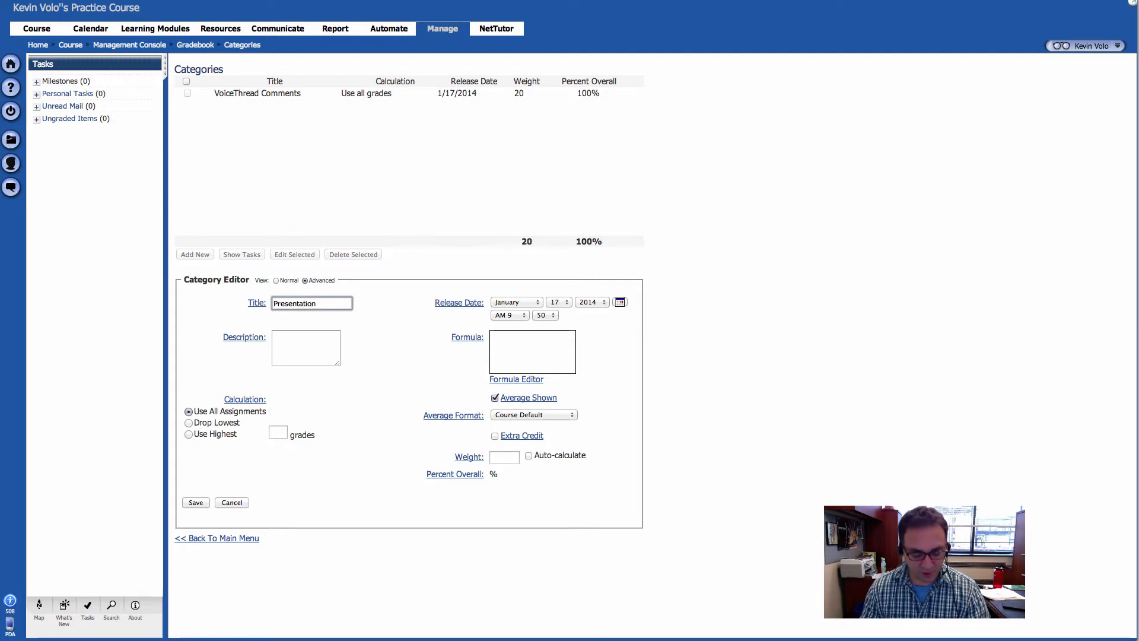
{"action": "type", "text": "s"}
{"action": "left_click", "coordinate": [285, 345]}
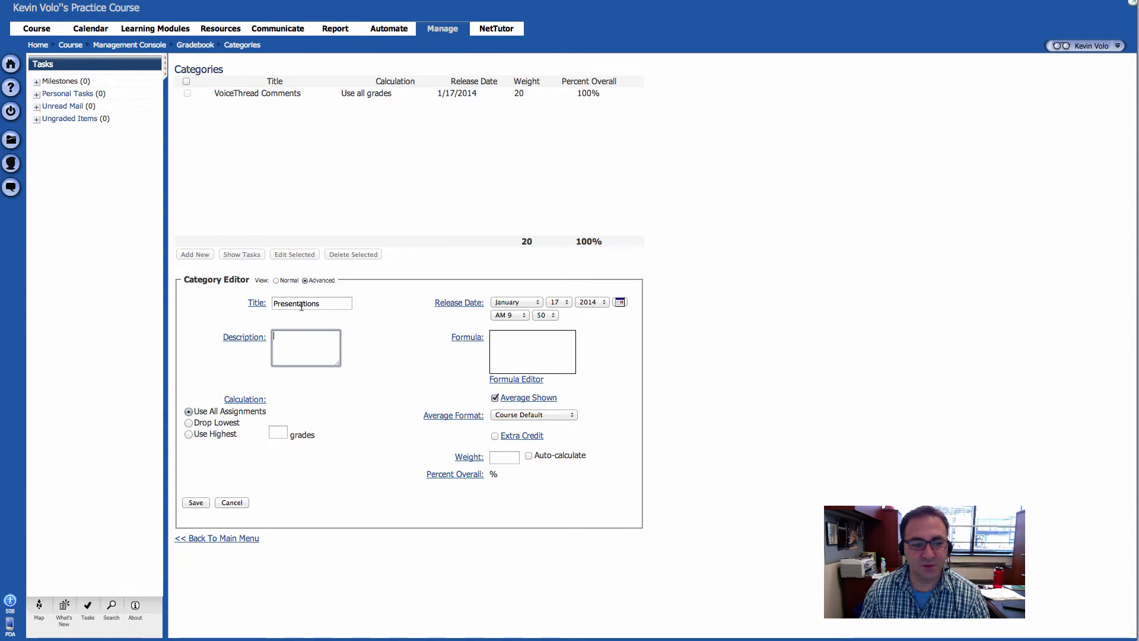
Set the Presentations category's weight to 40 and save the category.
{"action": "left_click", "coordinate": [504, 458]}
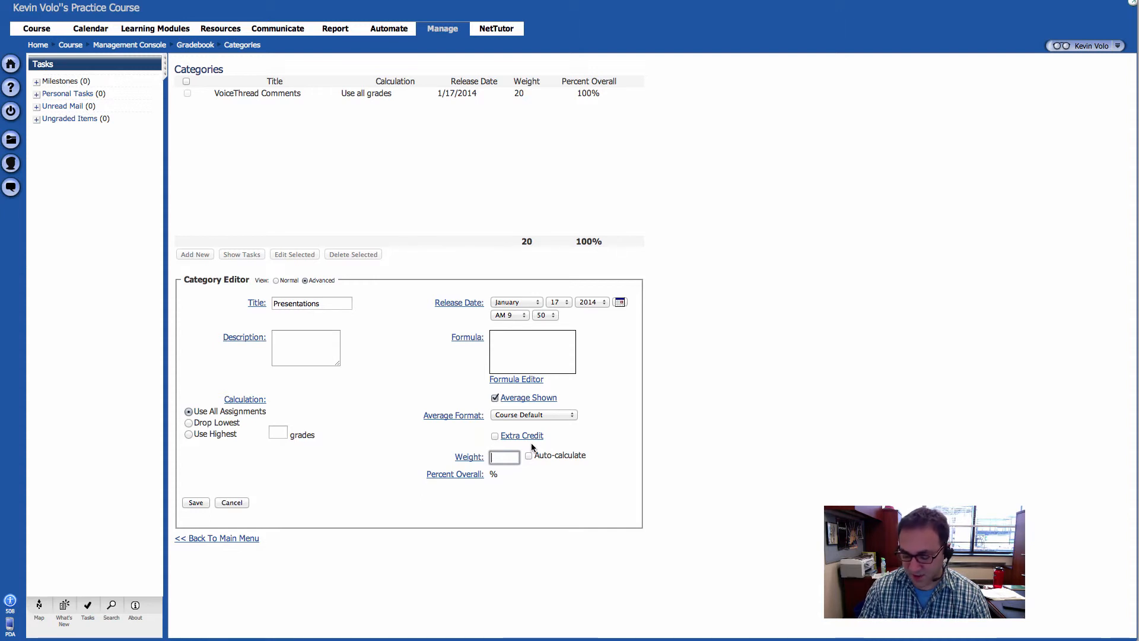
{"action": "type", "text": "40"}
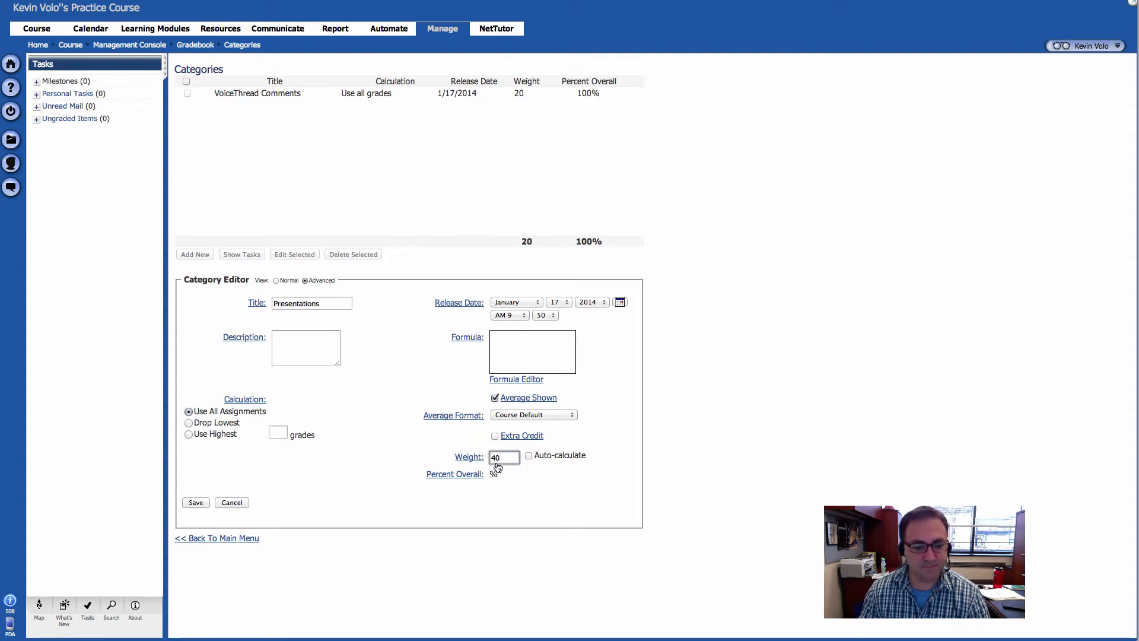
{"action": "left_click", "coordinate": [195, 502]}
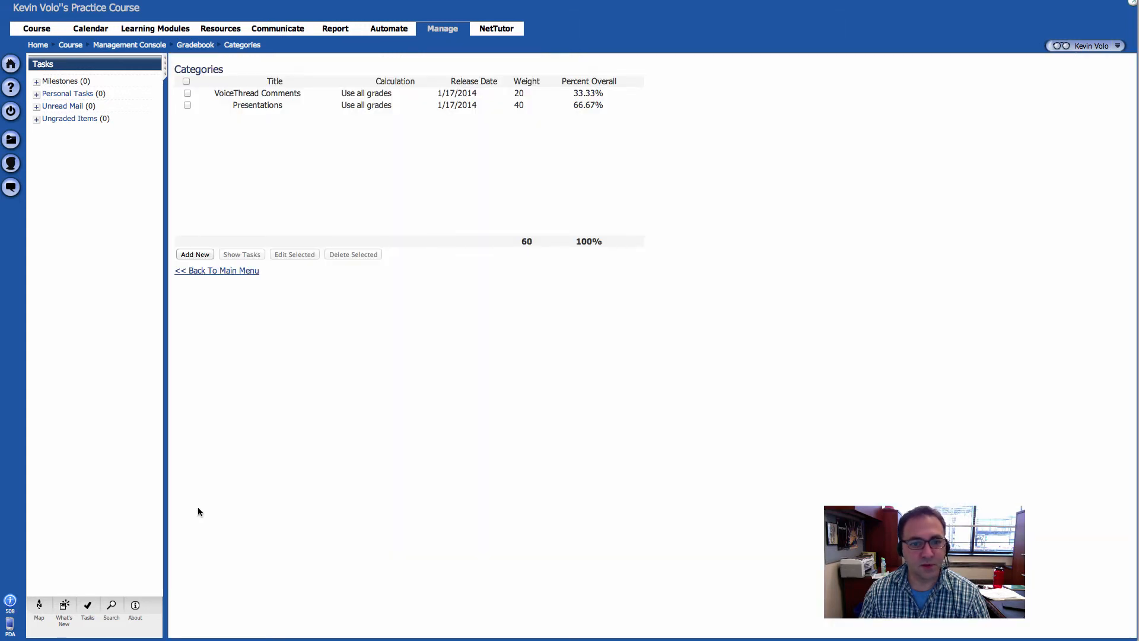
Compare the weights and overall percentages of the two listed categories.
{"action": "left_click", "coordinate": [518, 101]}
{"action": "left_click", "coordinate": [534, 97]}
{"action": "left_click", "coordinate": [522, 86]}
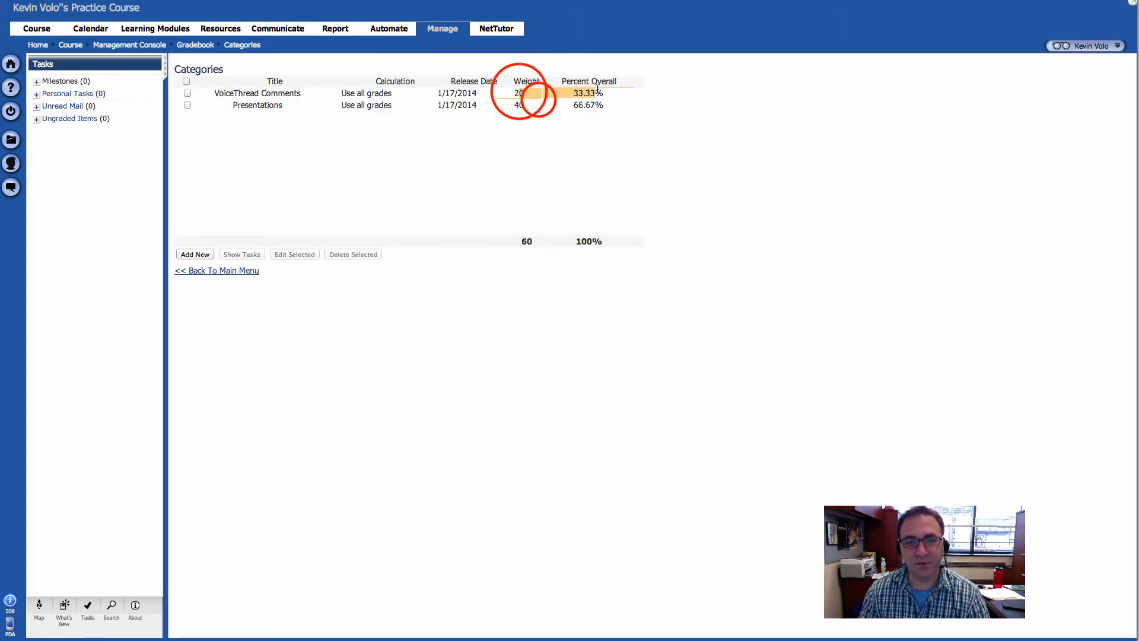
Check the VoiceThread Comments and Presentations weights against their overall percentages and the combined weight total.
{"action": "left_click", "coordinate": [537, 99]}
{"action": "double_click", "coordinate": [521, 94]}
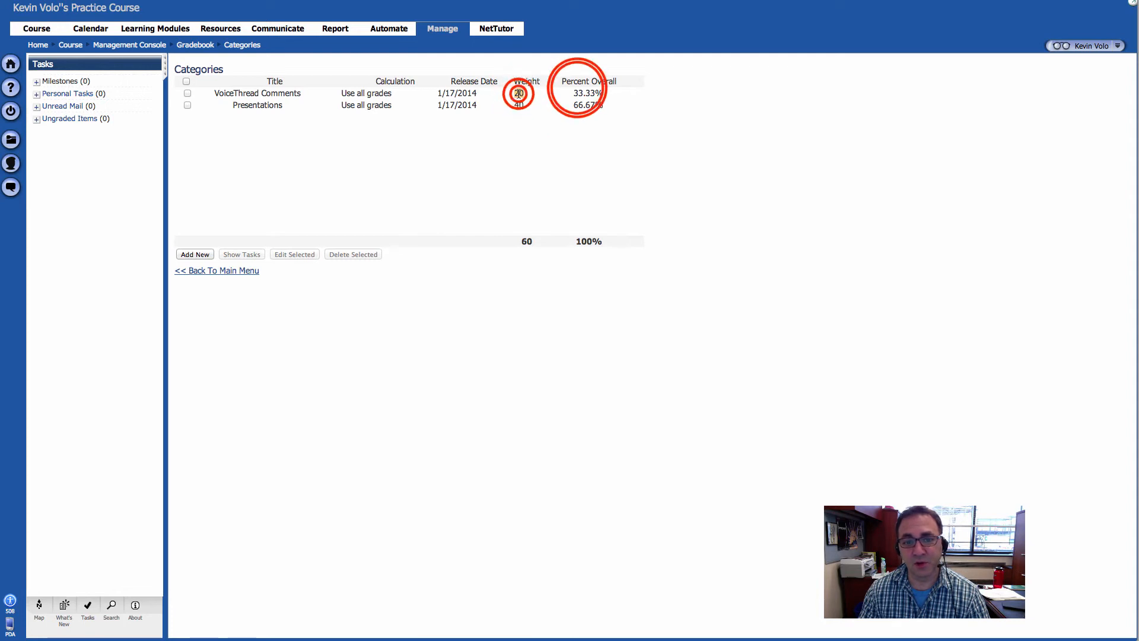
{"action": "left_click", "coordinate": [575, 89]}
{"action": "left_click", "coordinate": [583, 109]}
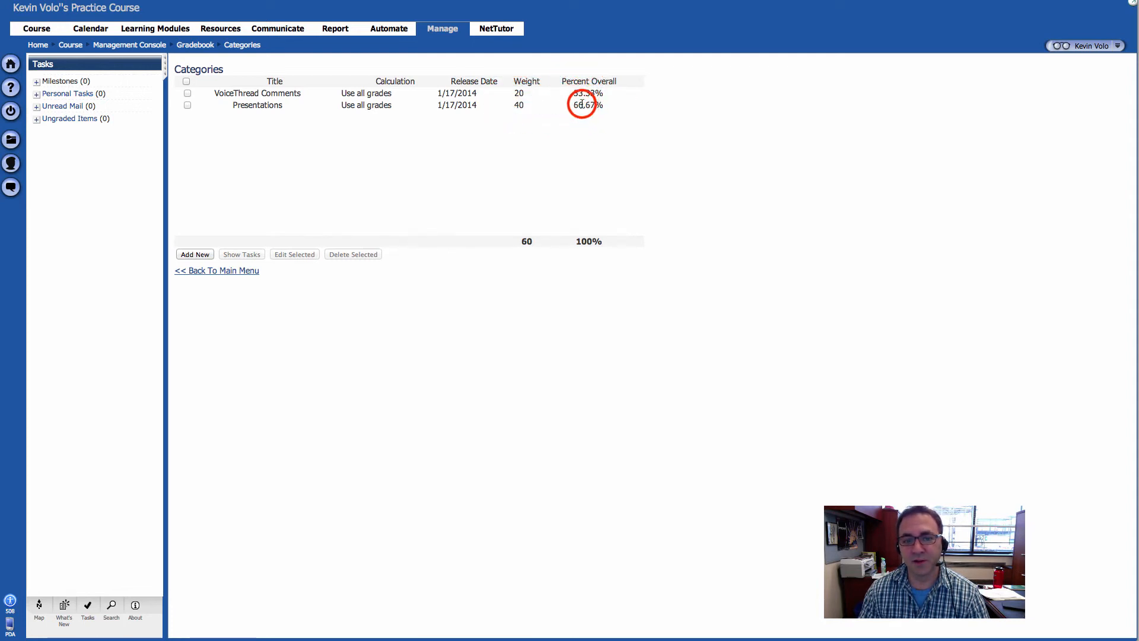
{"action": "double_click", "coordinate": [525, 241]}
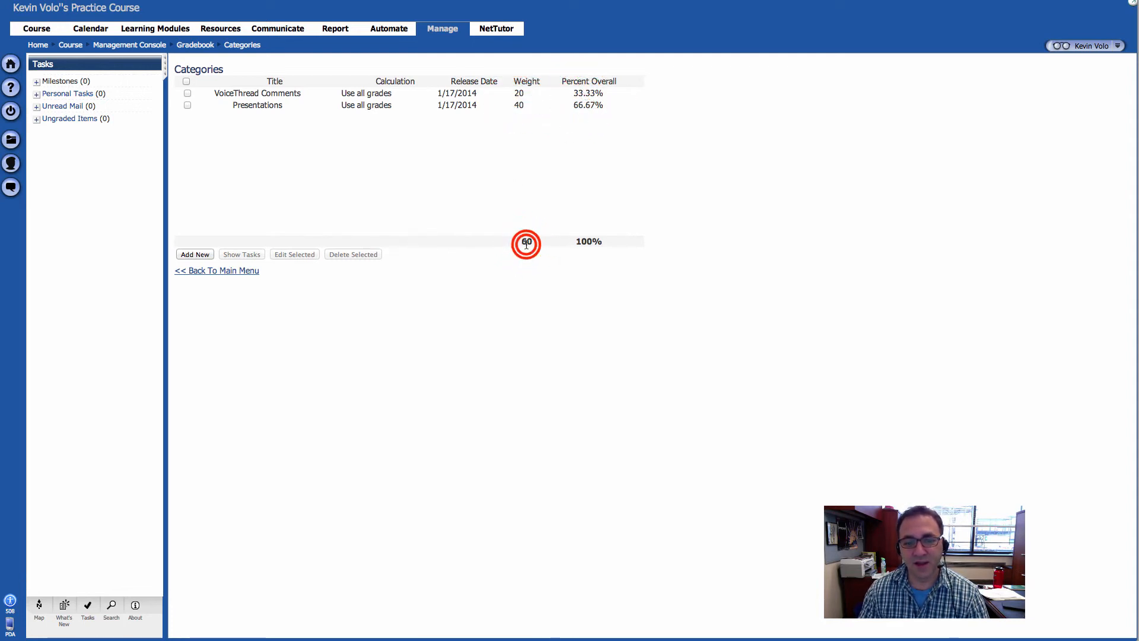
{"action": "left_click", "coordinate": [525, 243]}
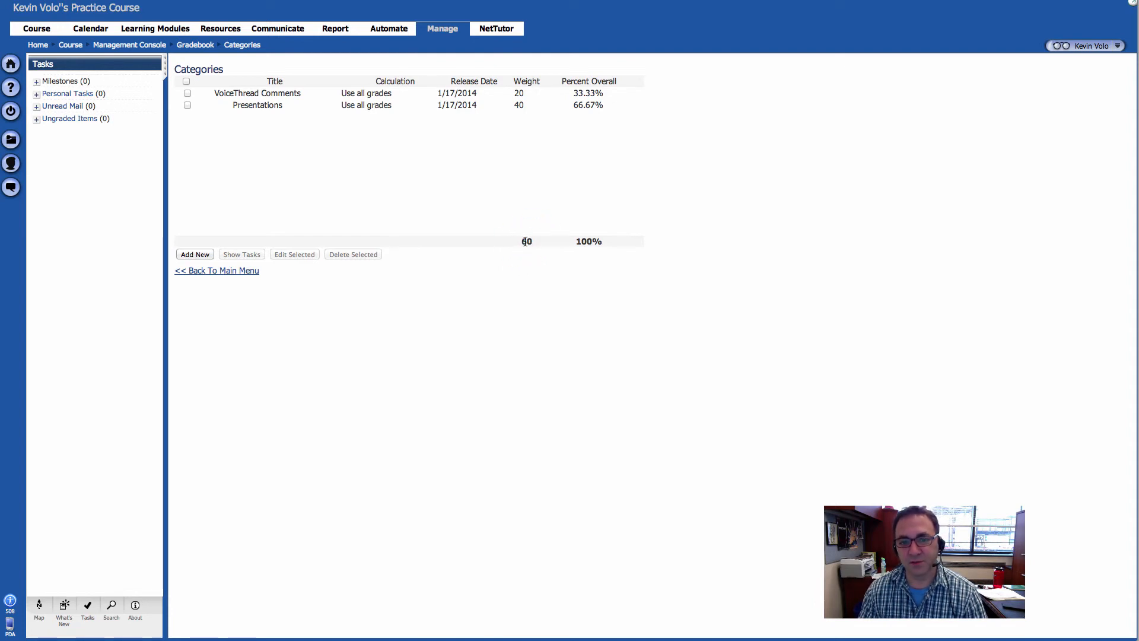
Add a gradebook category titled "Final Project" with a weight of 40 and save it.
{"action": "left_click", "coordinate": [193, 256]}
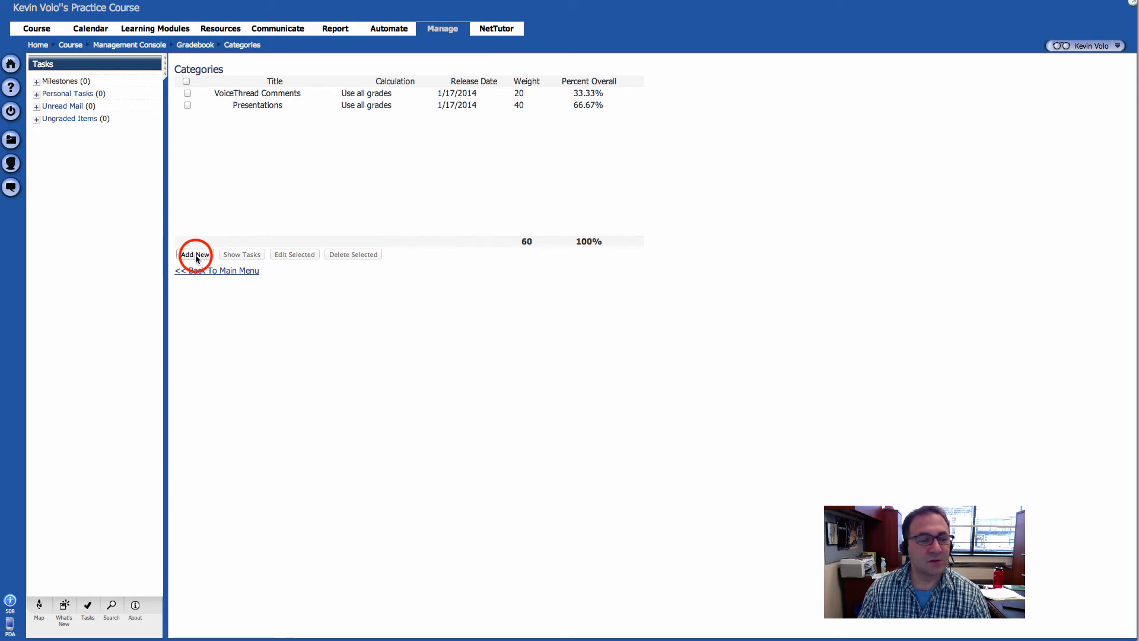
{"action": "left_click", "coordinate": [293, 300]}
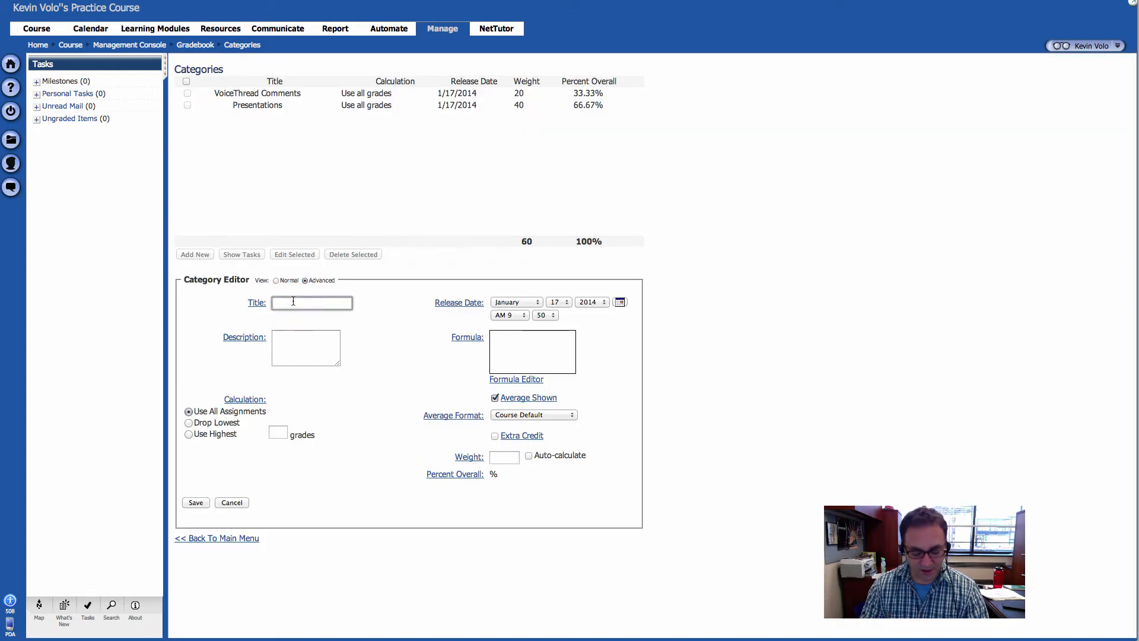
{"action": "type", "text": "Final Project"}
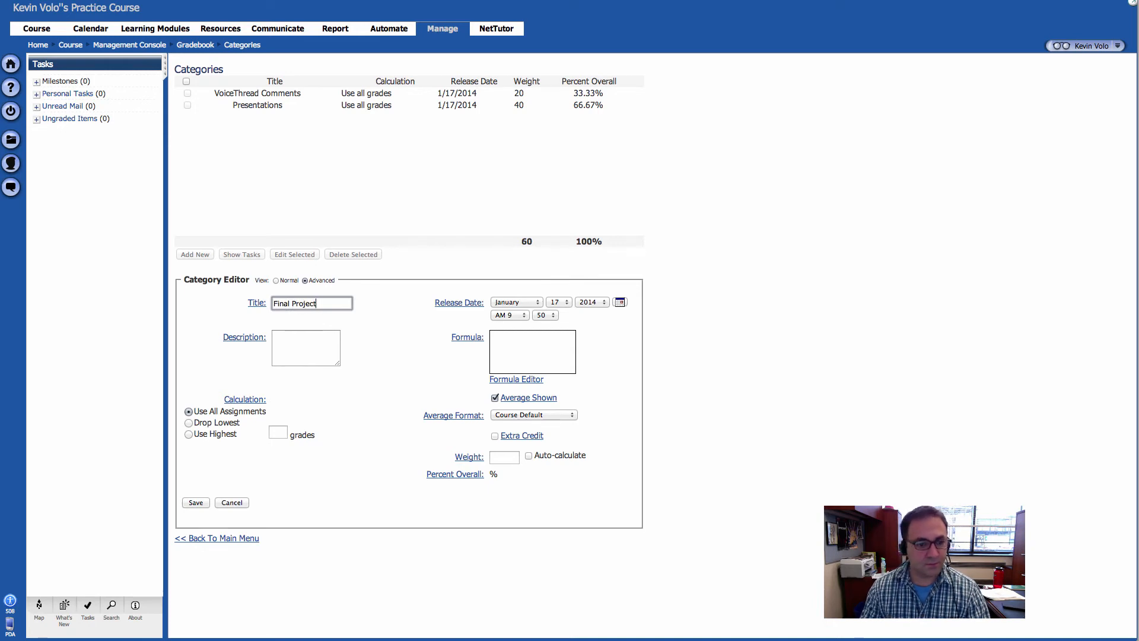
{"action": "left_click", "coordinate": [504, 457]}
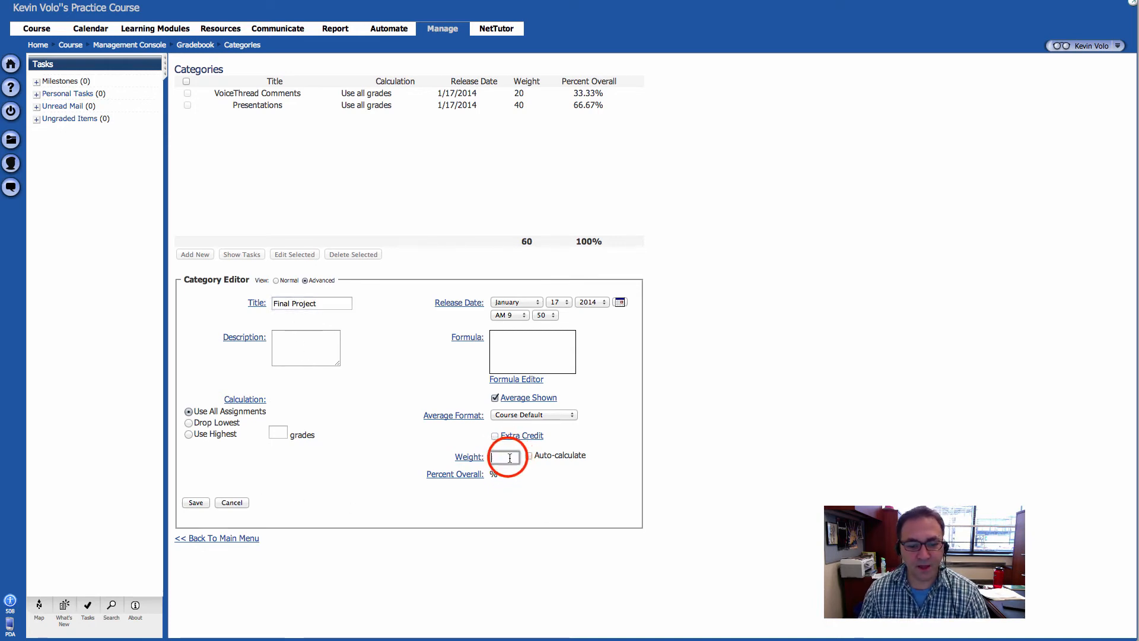
{"action": "type", "text": "40"}
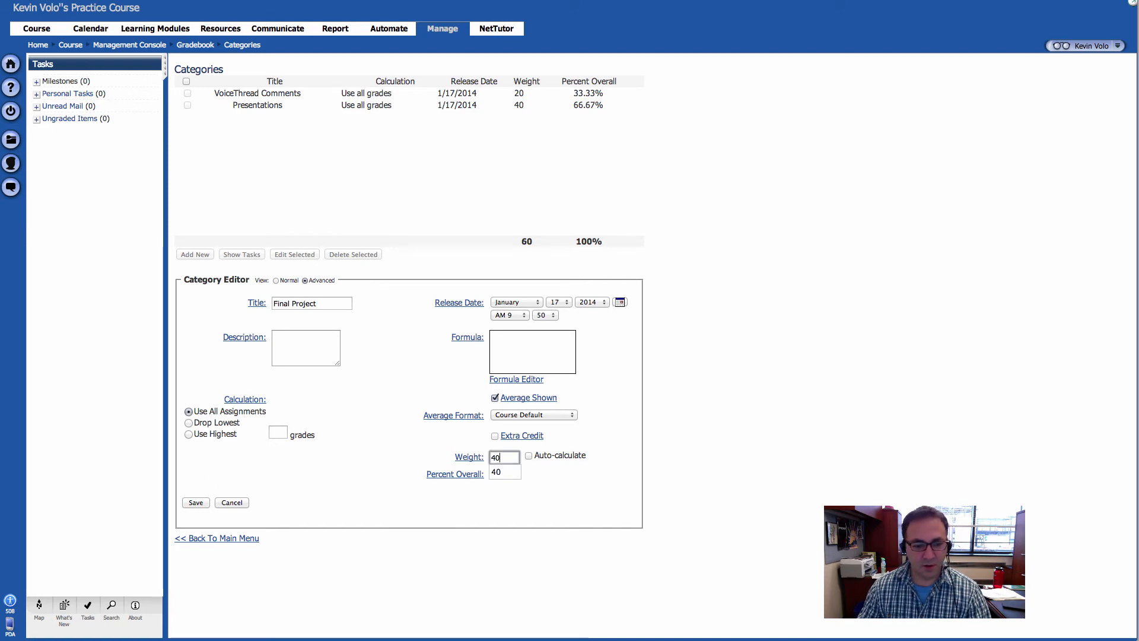
{"action": "left_click", "coordinate": [197, 502]}
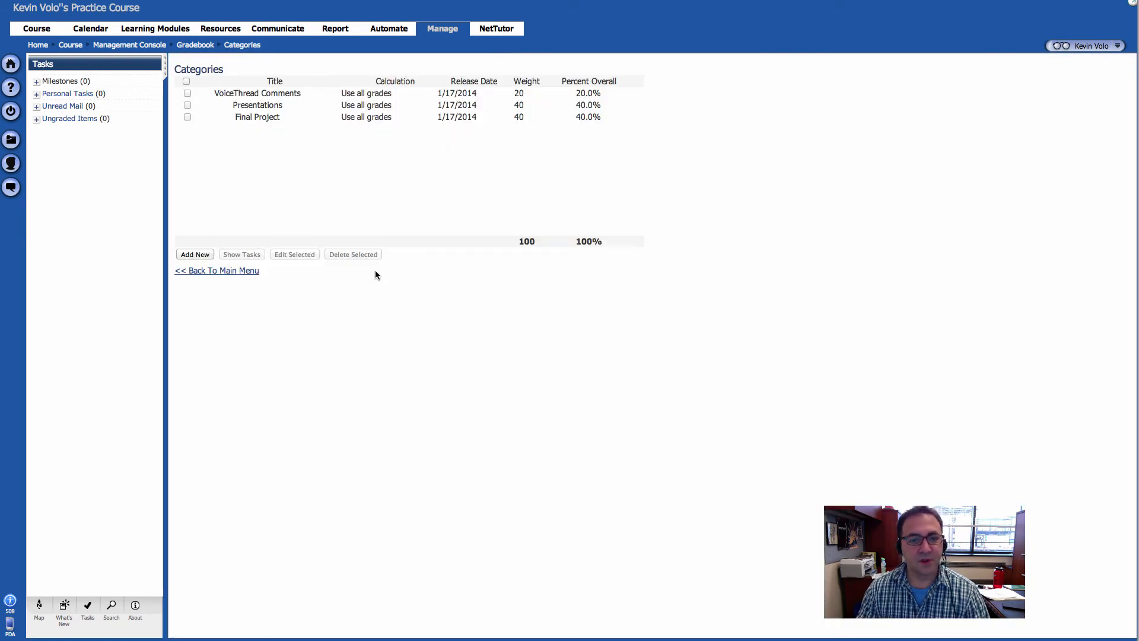
Review the titles, weights and overall percentages of all three categories, including the totals for weight and percentage.
{"action": "left_click_drag", "start_coordinate": [218, 93], "coordinate": [309, 94]}
{"action": "left_click", "coordinate": [344, 94]}
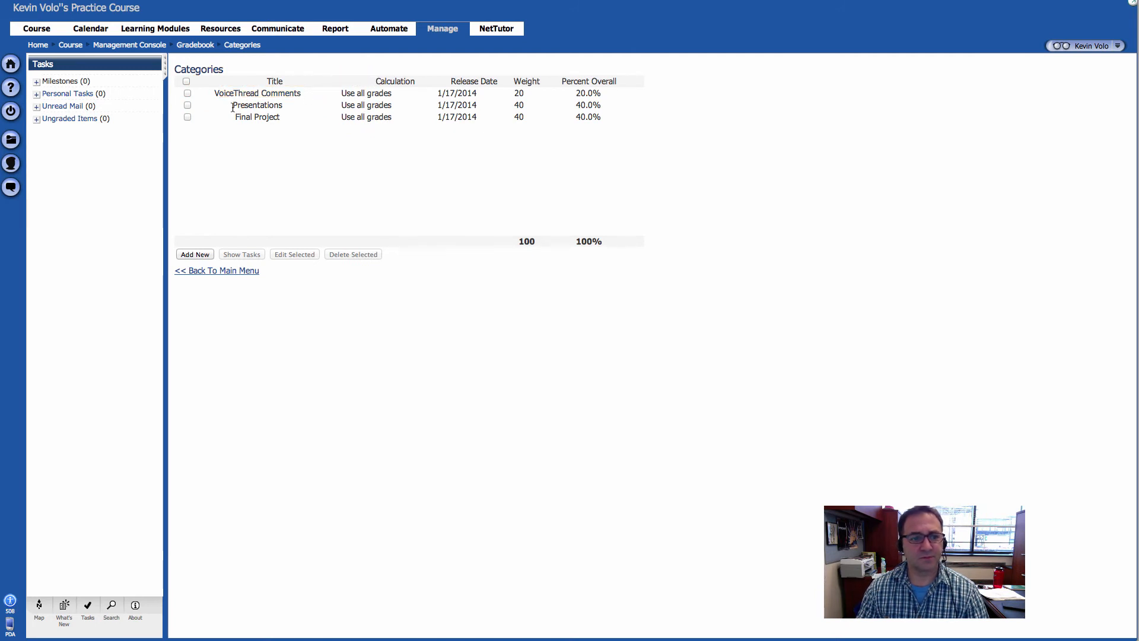
{"action": "left_click_drag", "start_coordinate": [245, 117], "coordinate": [277, 117]}
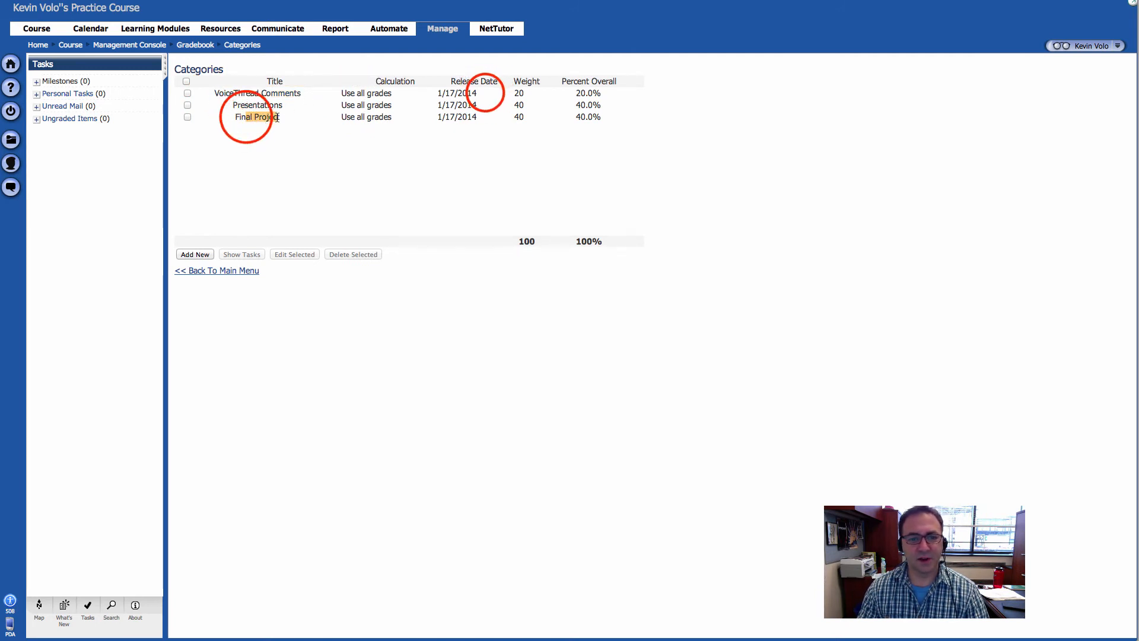
{"action": "left_click_drag", "start_coordinate": [514, 93], "coordinate": [591, 117]}
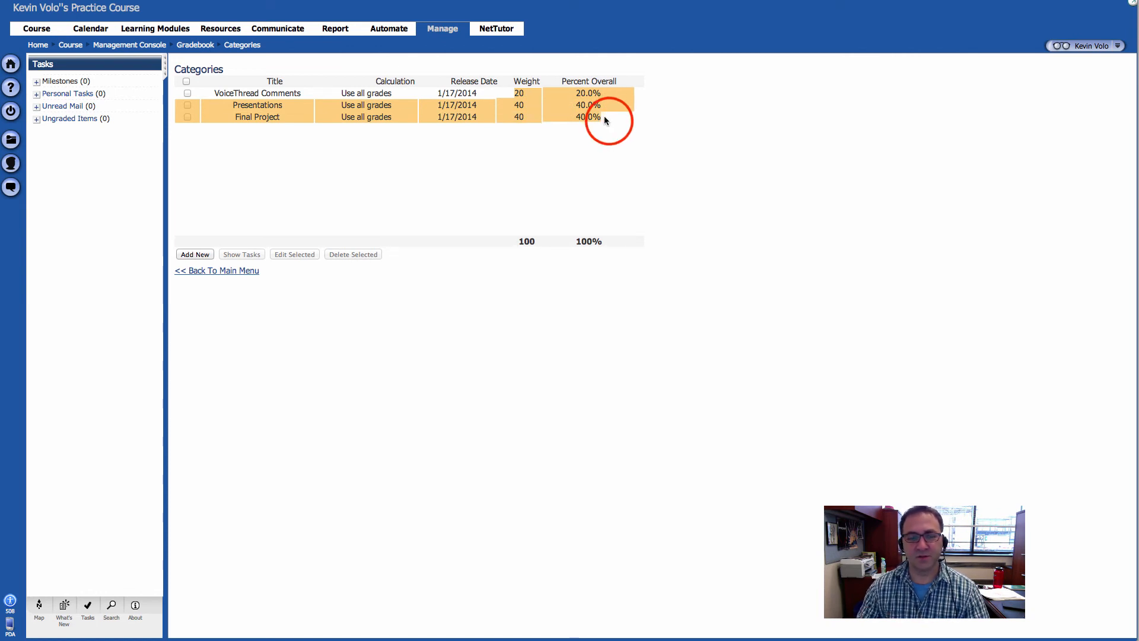
{"action": "left_click_drag", "start_coordinate": [604, 116], "coordinate": [608, 119]}
{"action": "double_click", "coordinate": [523, 241]}
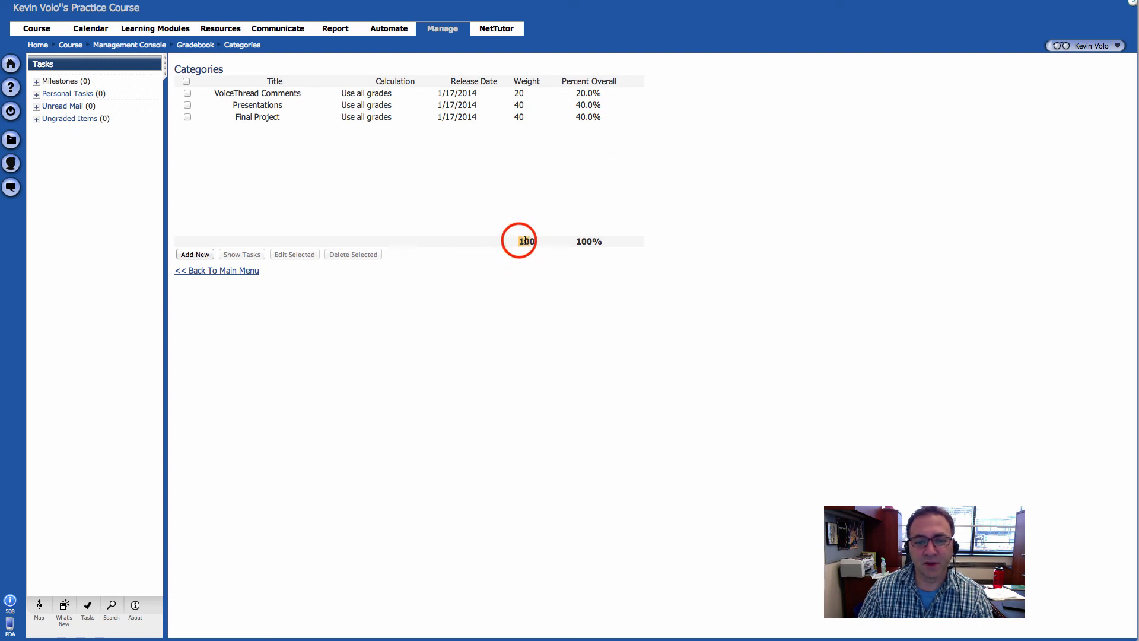
{"action": "left_click_drag", "start_coordinate": [527, 241], "coordinate": [608, 243]}
{"action": "left_click", "coordinate": [579, 263]}
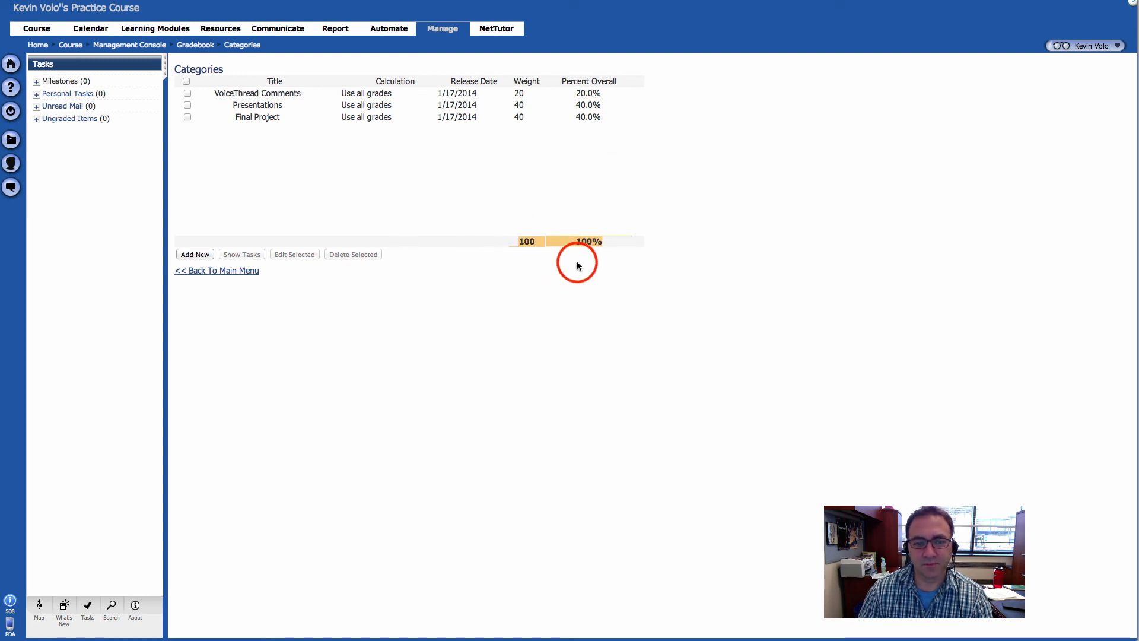
{"action": "left_click", "coordinate": [419, 295]}
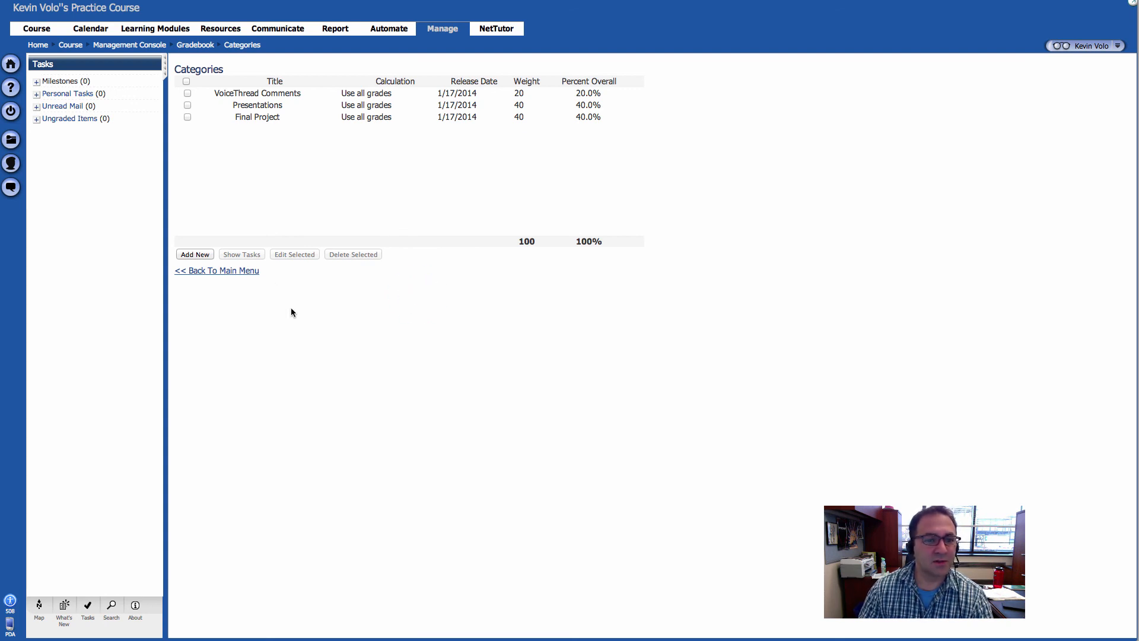
Leave the category list and return to the gradebook's main menu.
{"action": "left_click", "coordinate": [243, 272]}
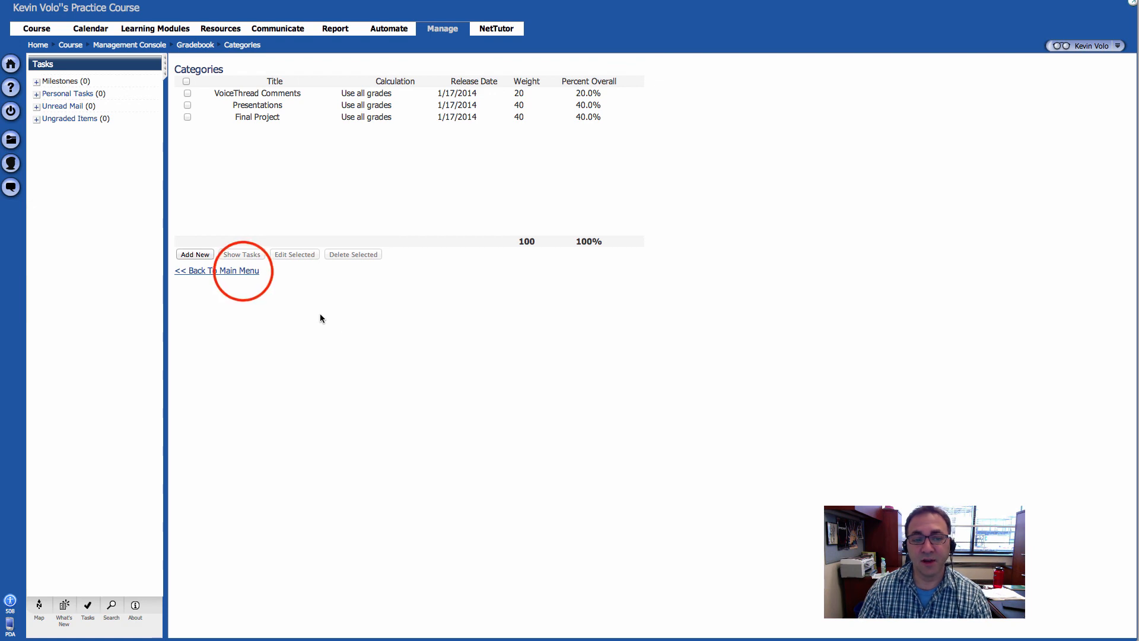